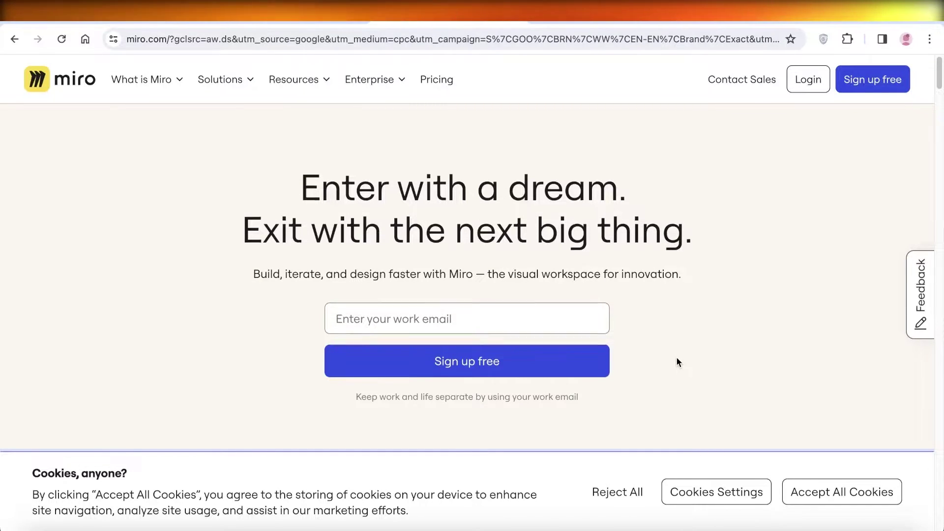
# Scroll through the Miro homepage features, then open the Pricing page in a new tab
pyautogui.scroll(-5, 676, 359)
pyautogui.scroll(-5, 663, 346)
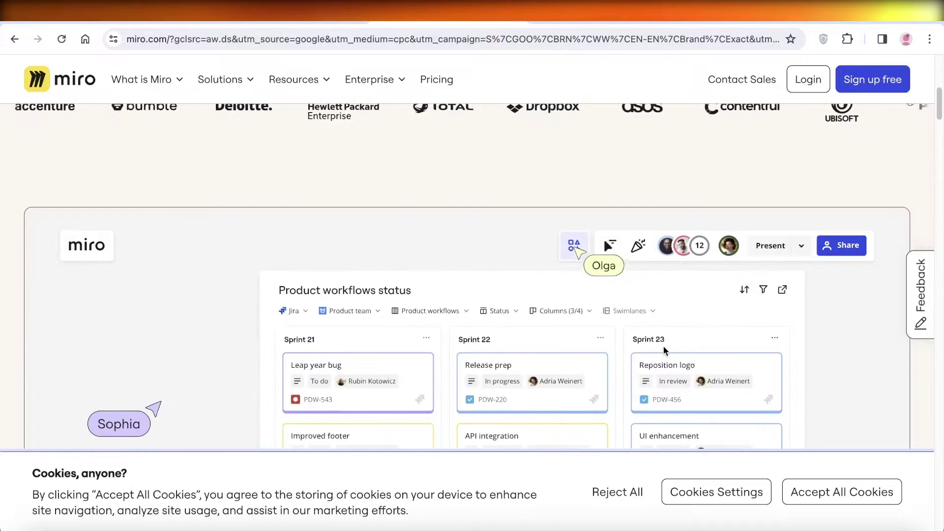
pyautogui.scroll(-5, 621, 300)
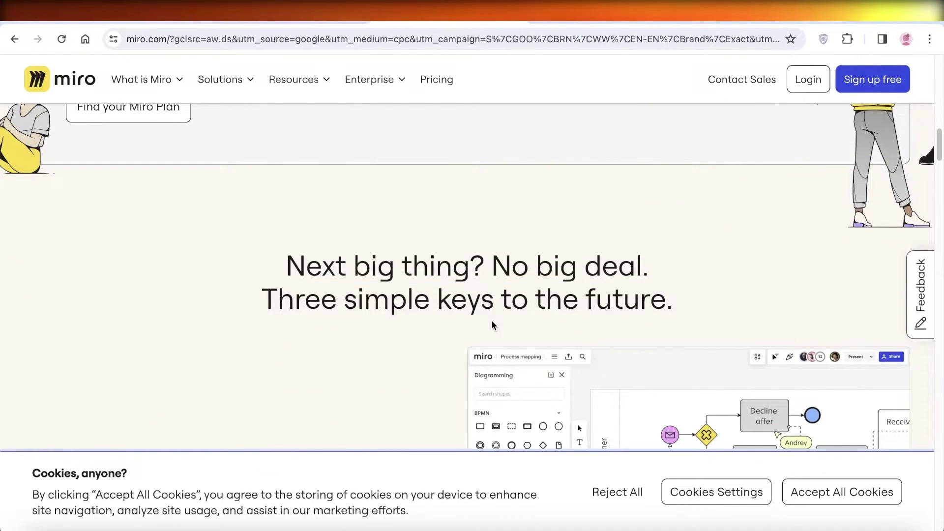
pyautogui.scroll(-2, 492, 325)
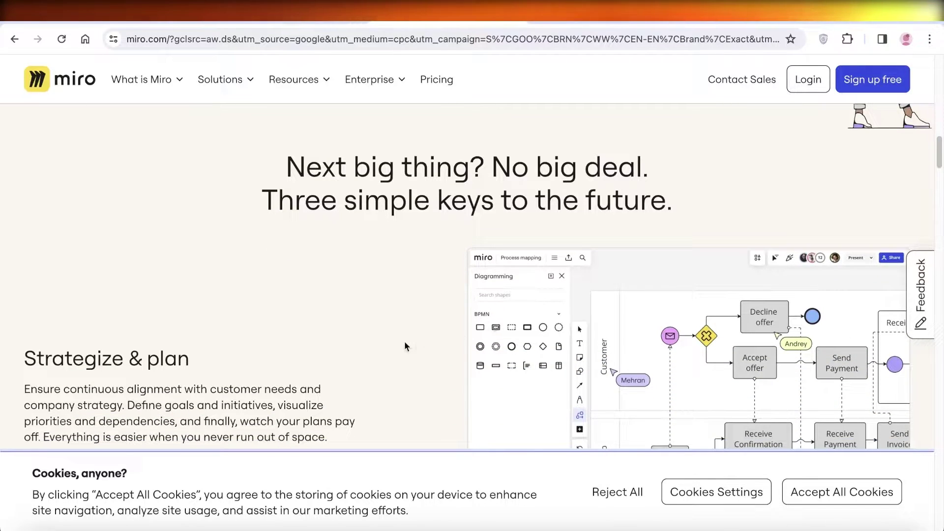
pyautogui.scroll(-2, 356, 386)
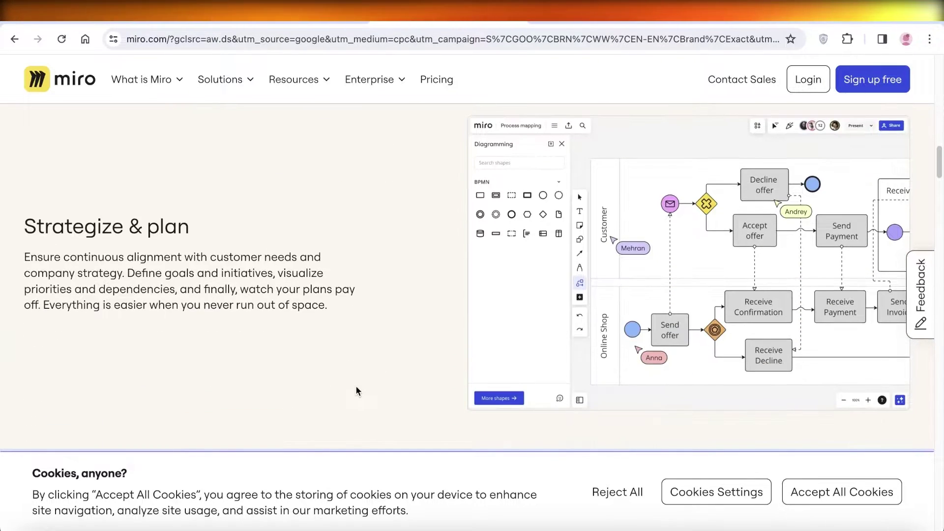
pyautogui.rightClick(428, 94)
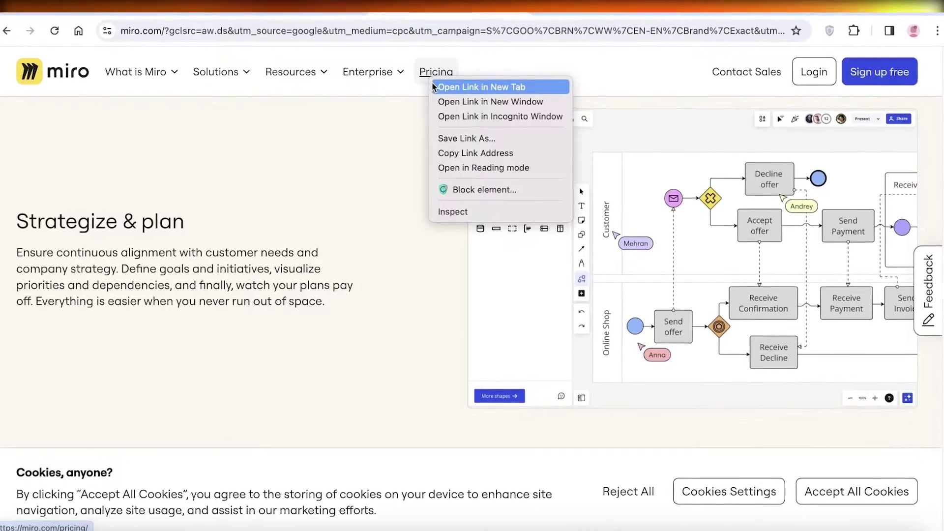
pyautogui.click(443, 87)
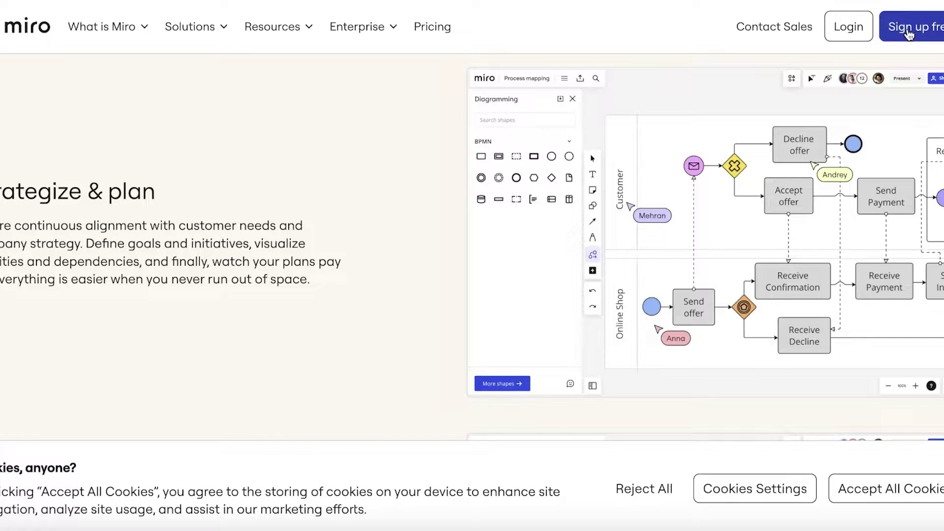
# Go to the free sign-up page and accept all cookies
pyautogui.click(909, 34)
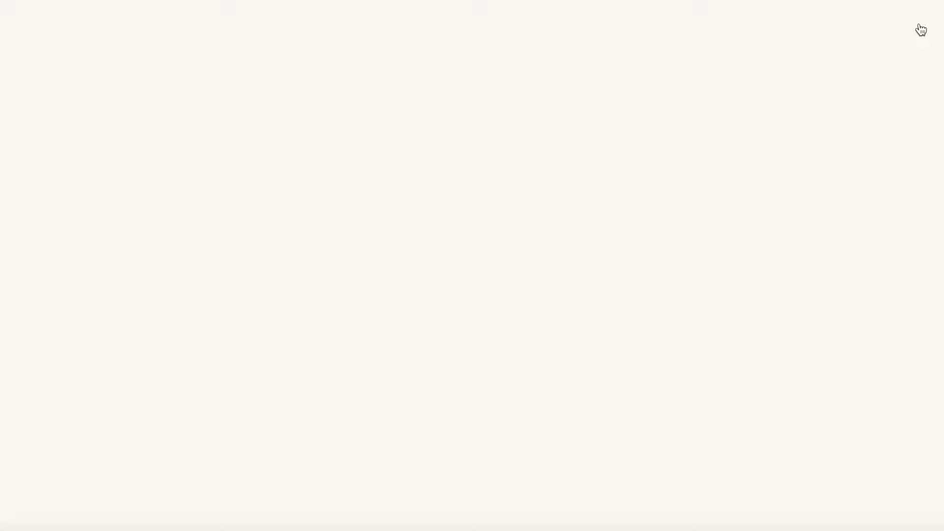
pyautogui.scroll(-3, 908, 209)
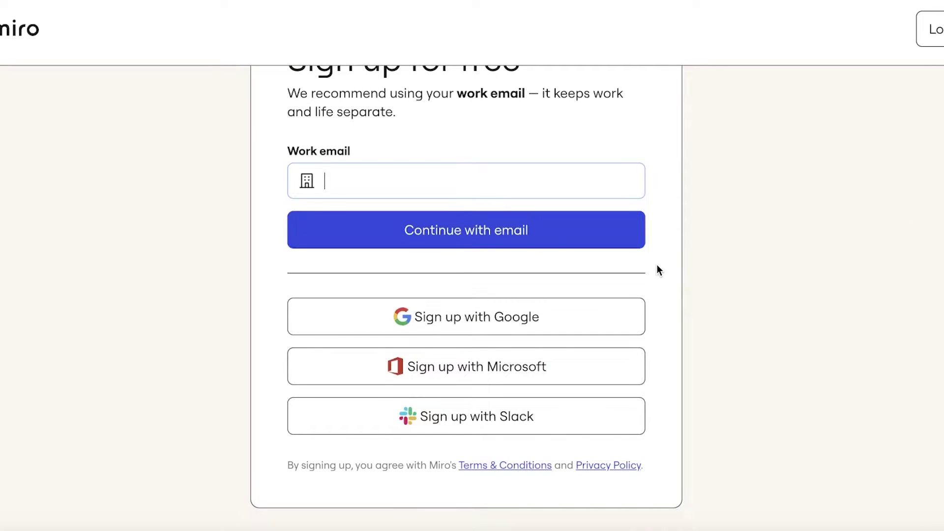
pyautogui.click(560, 328)
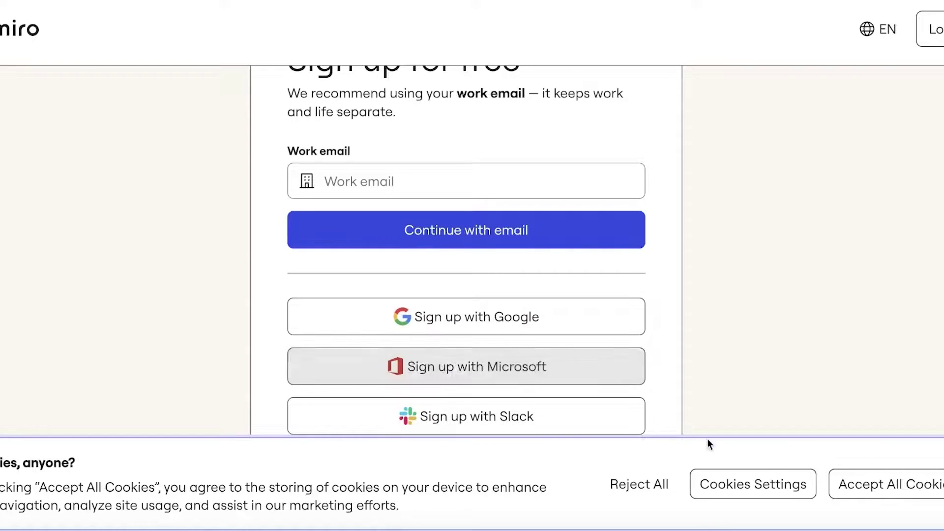
pyautogui.click(897, 496)
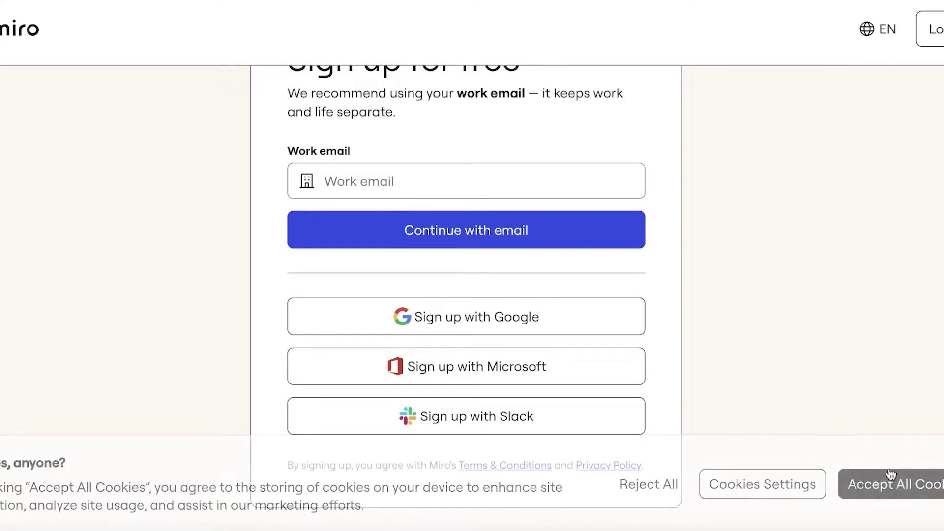
# Sign up with a Google account, agreeing to receive news and updates
pyautogui.click(581, 317)
pyautogui.click(449, 258)
pyautogui.click(462, 307)
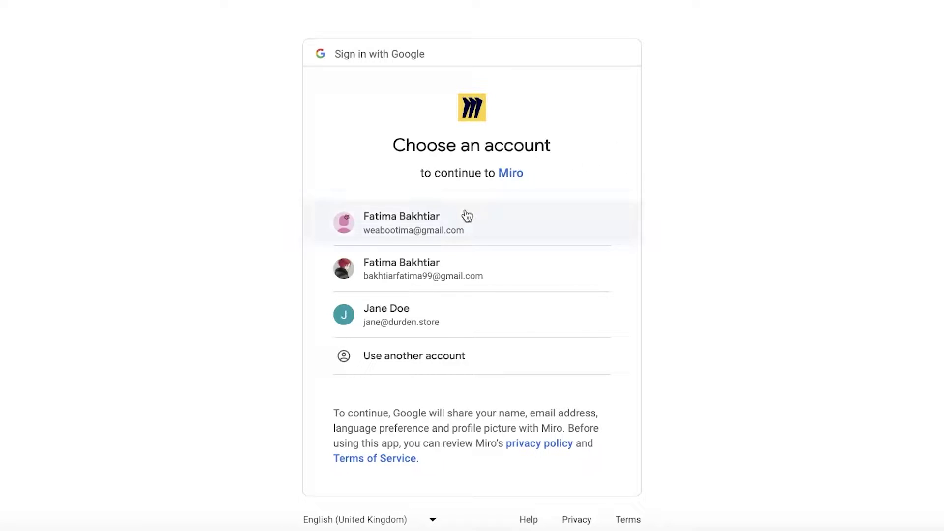
pyautogui.click(461, 219)
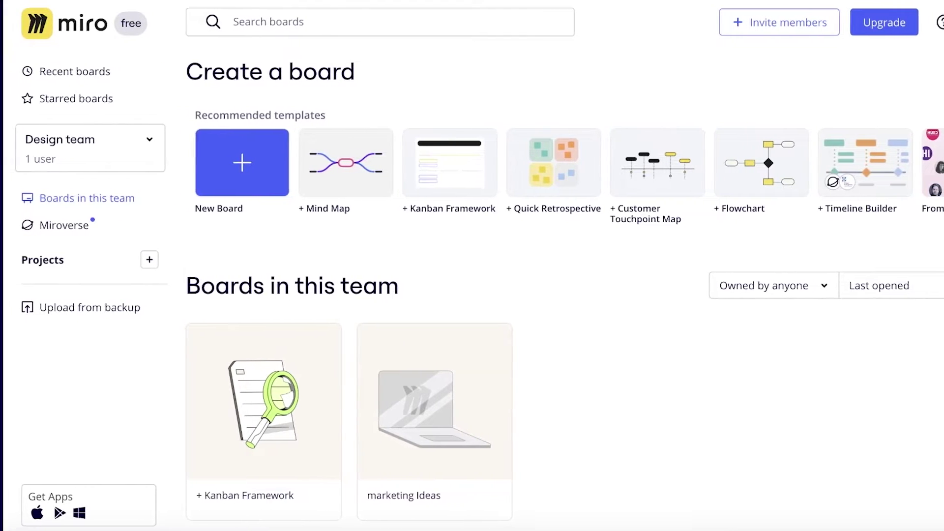
pyautogui.click(14, 57)
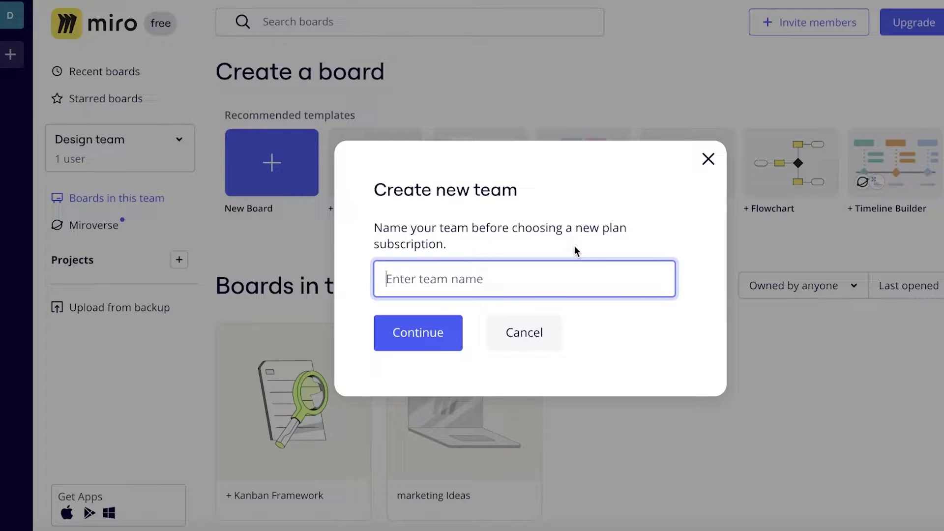
pyautogui.write('Me')
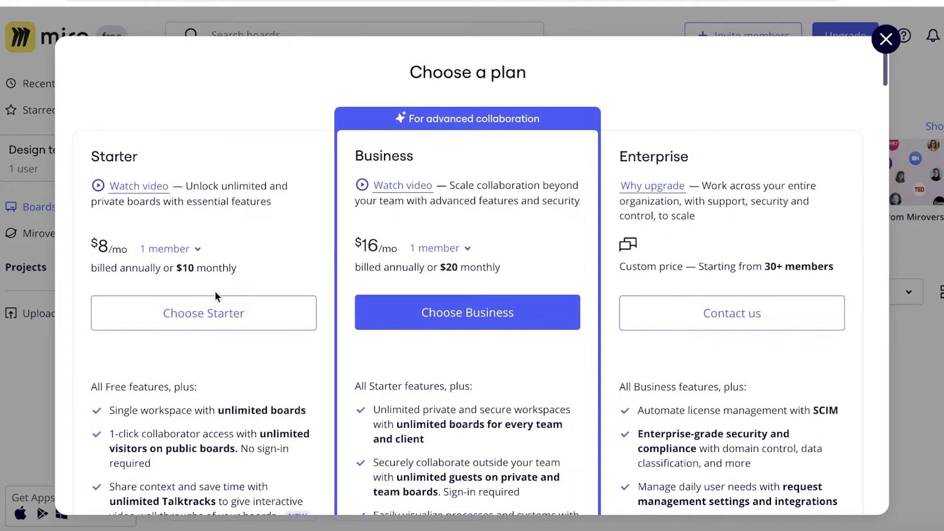
pyautogui.click(888, 43)
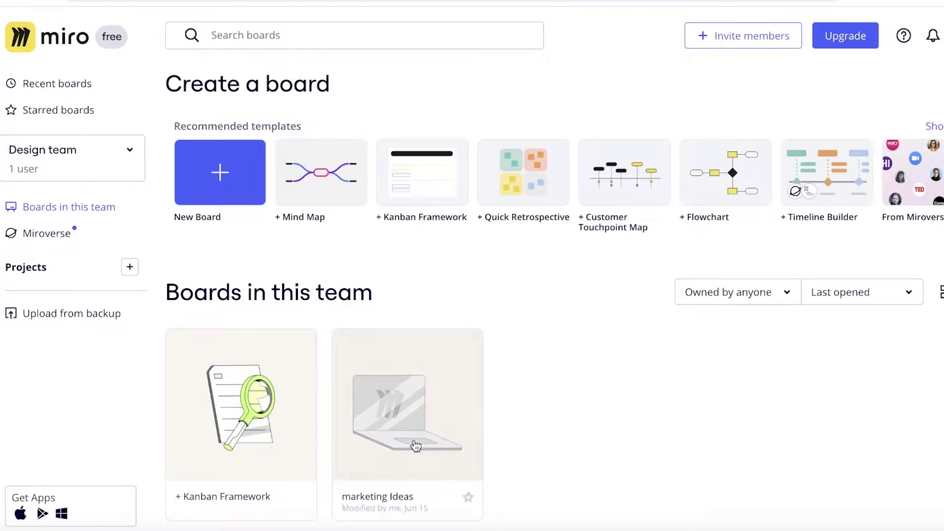
pyautogui.click(306, 347)
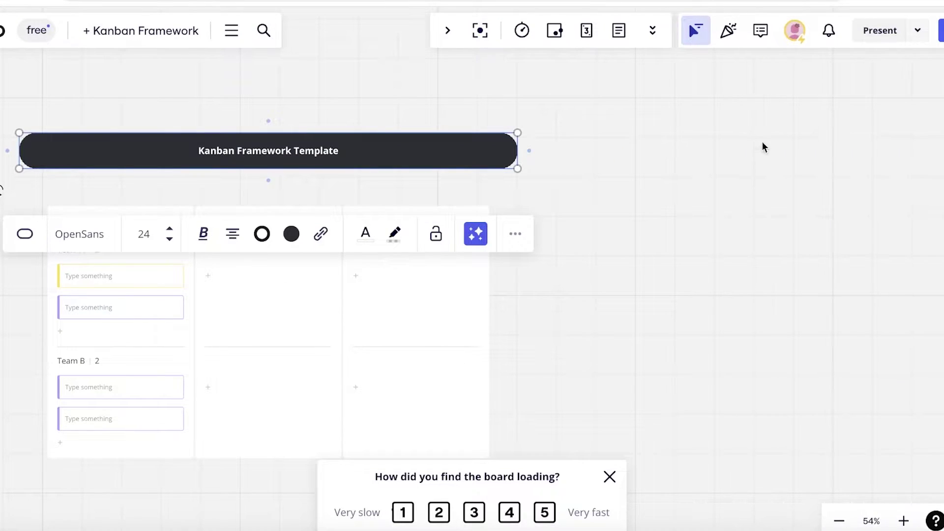
pyautogui.moveTo(526, 302); pyautogui.dragTo(575, 239)
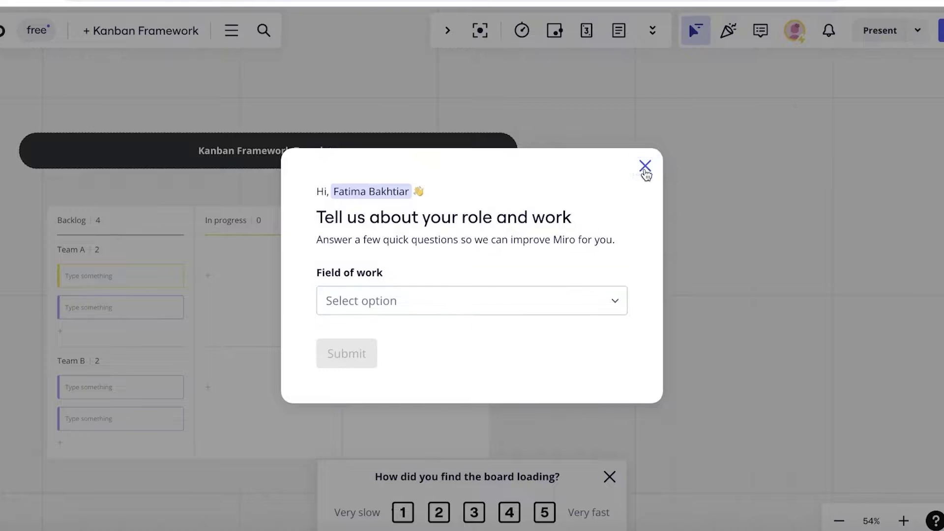
pyautogui.click(644, 167)
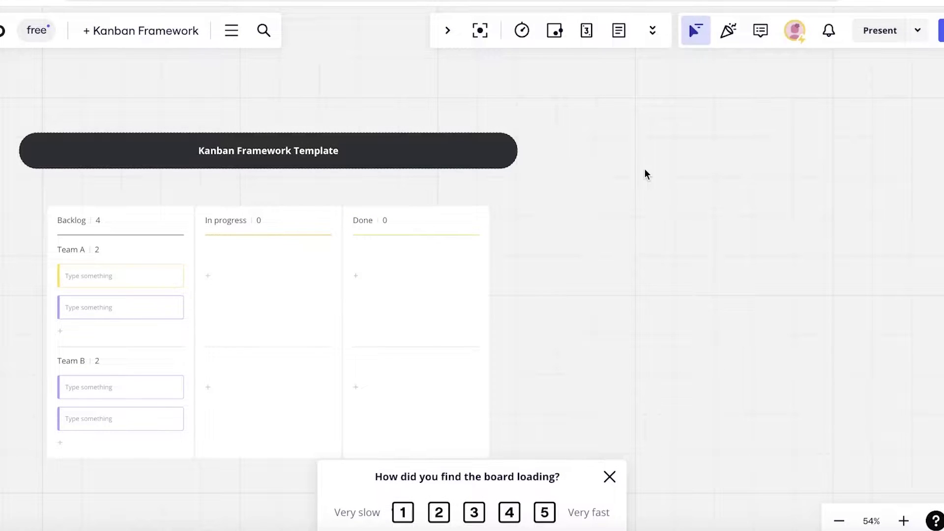
pyautogui.click(21, 44)
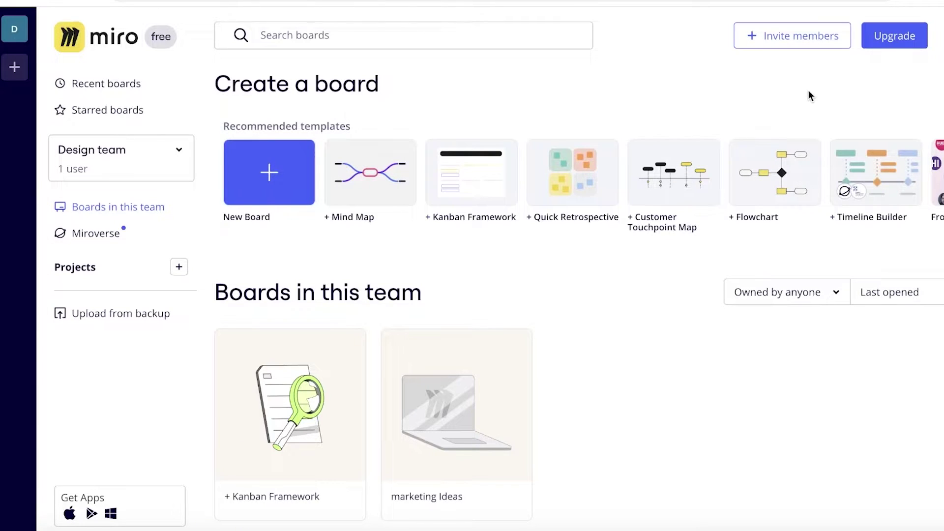
# Create a new blank board and browse the full template library
pyautogui.click(279, 176)
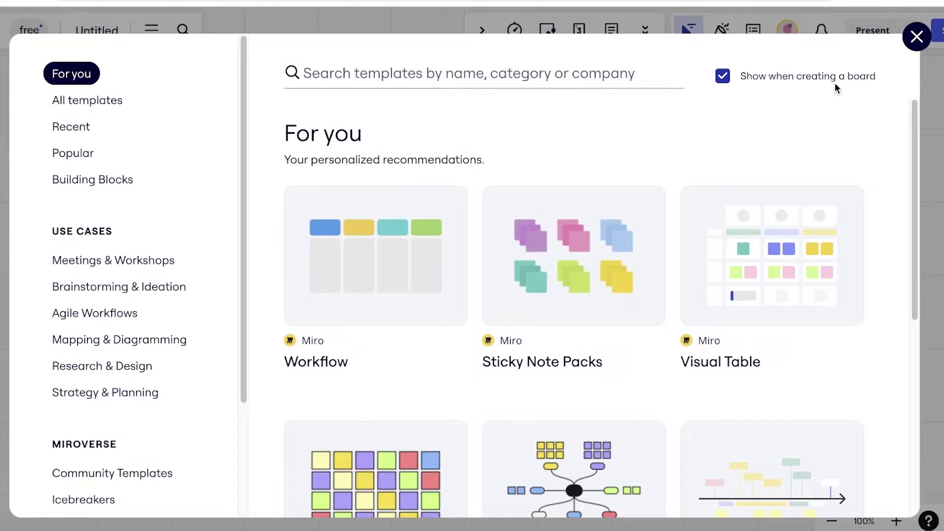
pyautogui.scroll(-5, 451, 141)
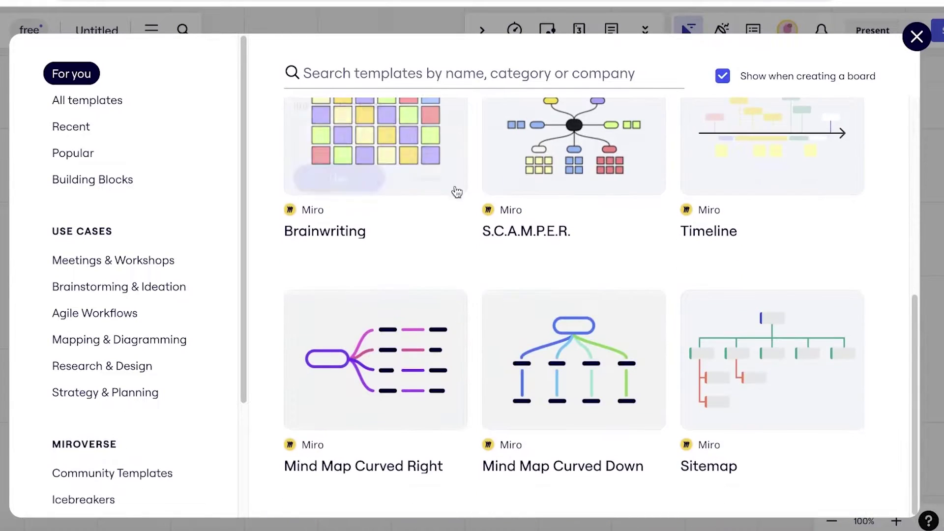
pyautogui.scroll(5, 456, 192)
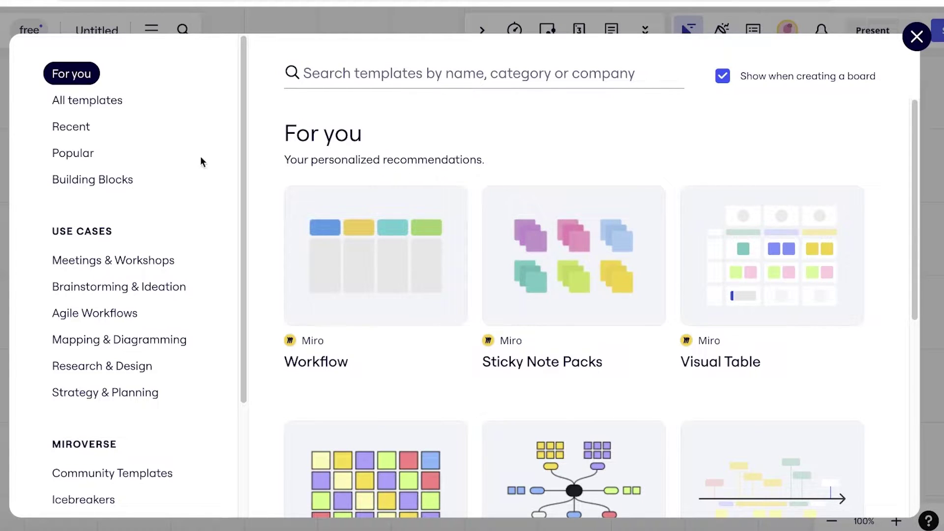
pyautogui.click(118, 104)
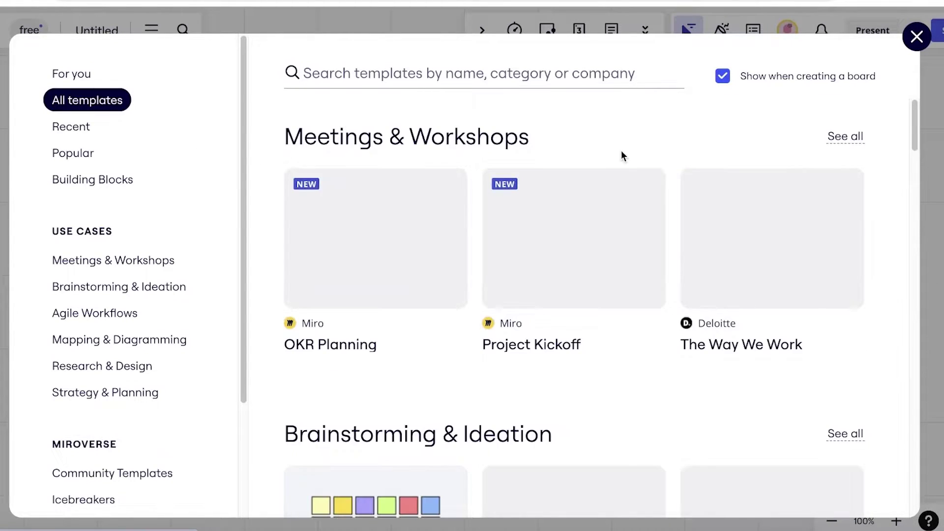
pyautogui.scroll(-1, 622, 157)
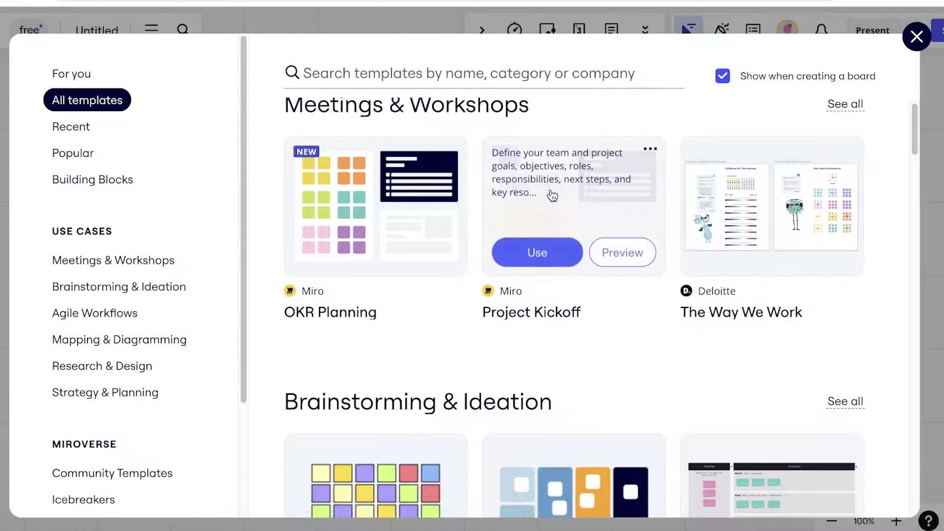
pyautogui.scroll(-5, 544, 205)
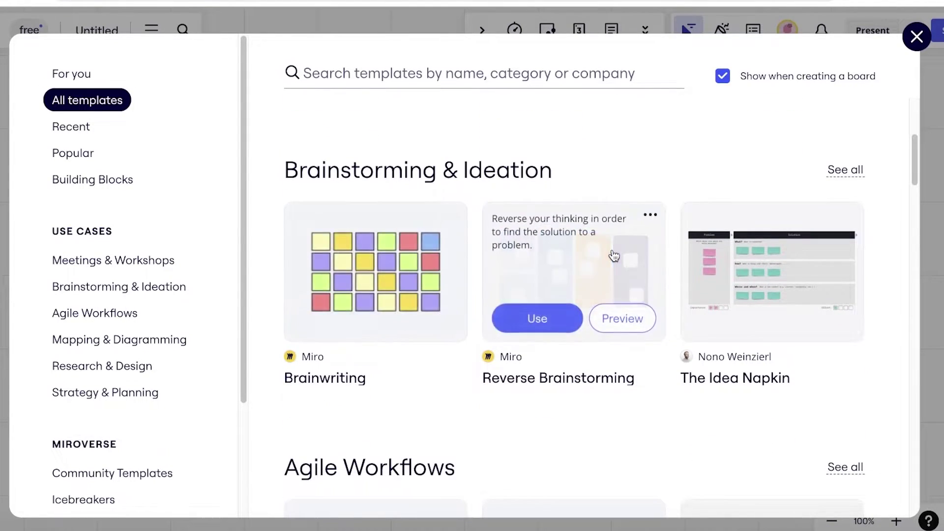
pyautogui.scroll(-10, 613, 253)
pyautogui.scroll(-3, 612, 253)
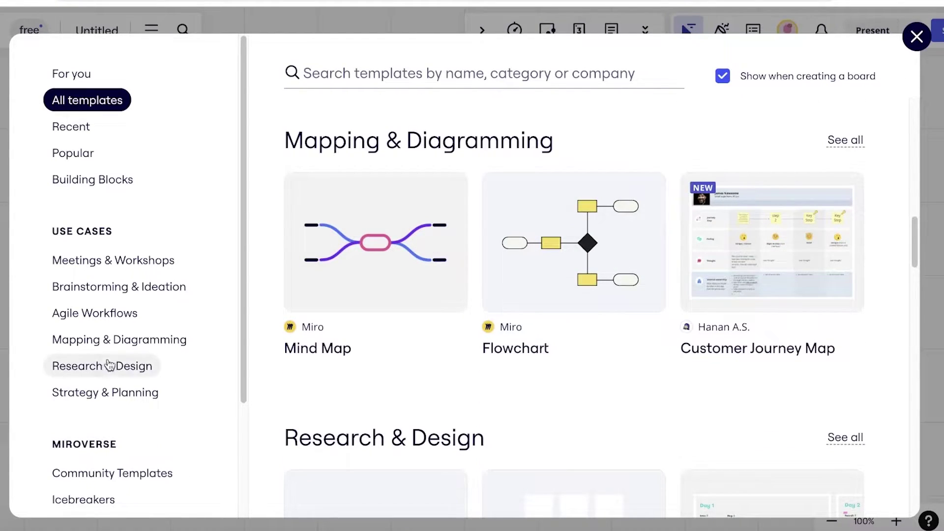
pyautogui.scroll(-3, 110, 365)
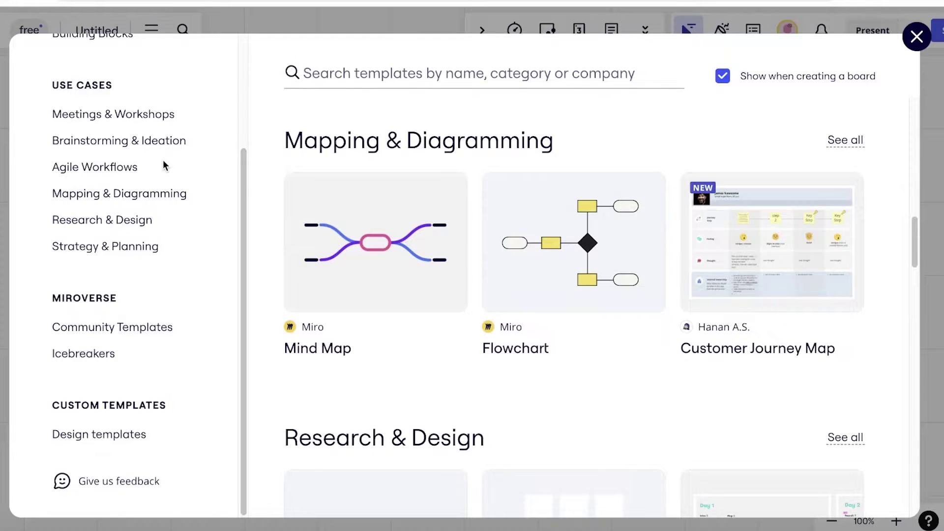
pyautogui.scroll(2, 163, 162)
# Show the Agile Workflows templates, glance at For you, then return to Agile Workflows
pyautogui.click(107, 278)
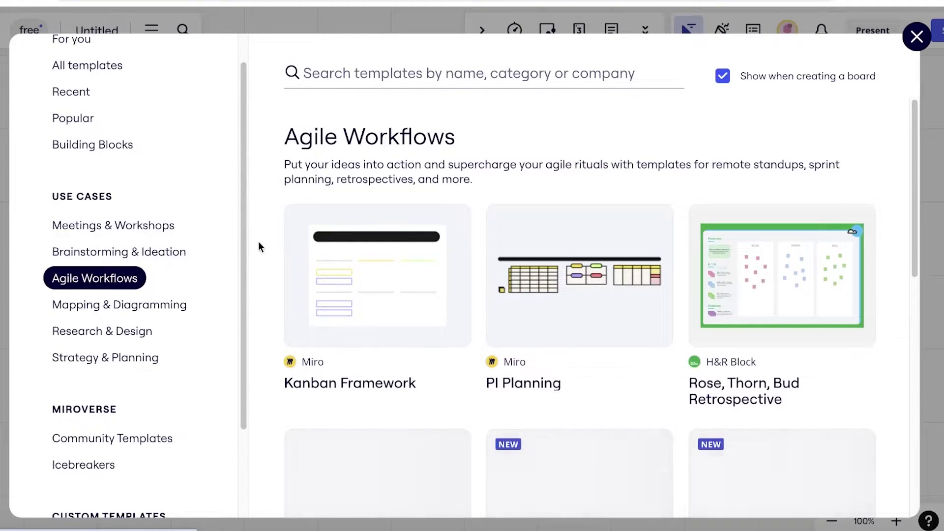
pyautogui.scroll(-1, 836, 271)
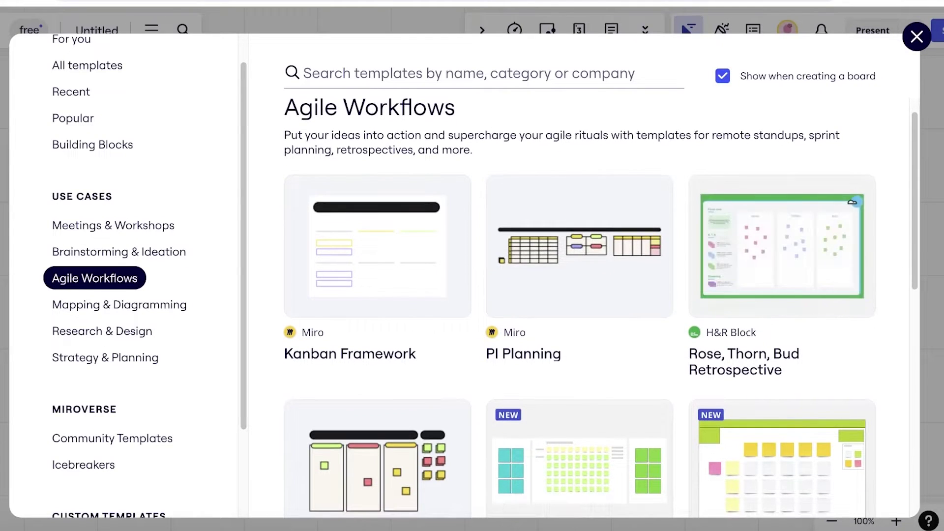
pyautogui.scroll(-3, 847, 241)
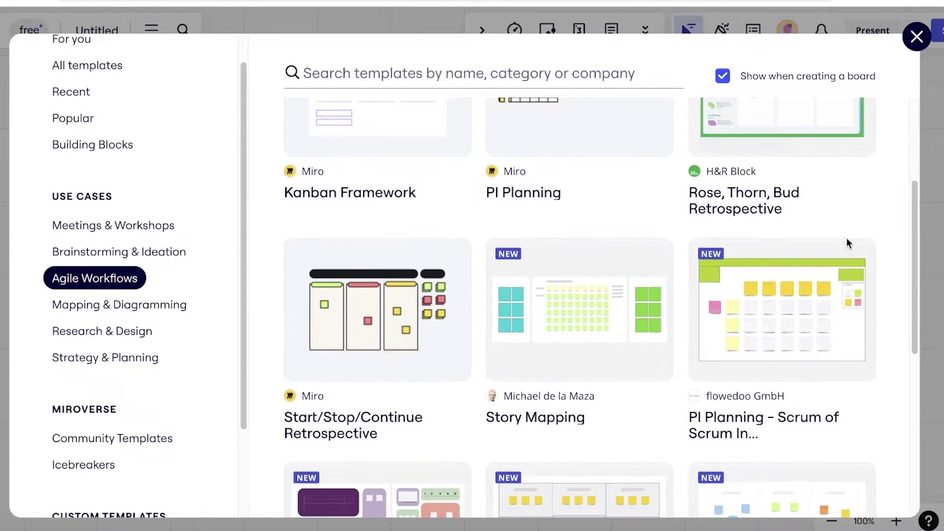
pyautogui.scroll(-5, 638, 295)
pyautogui.scroll(-5, 620, 249)
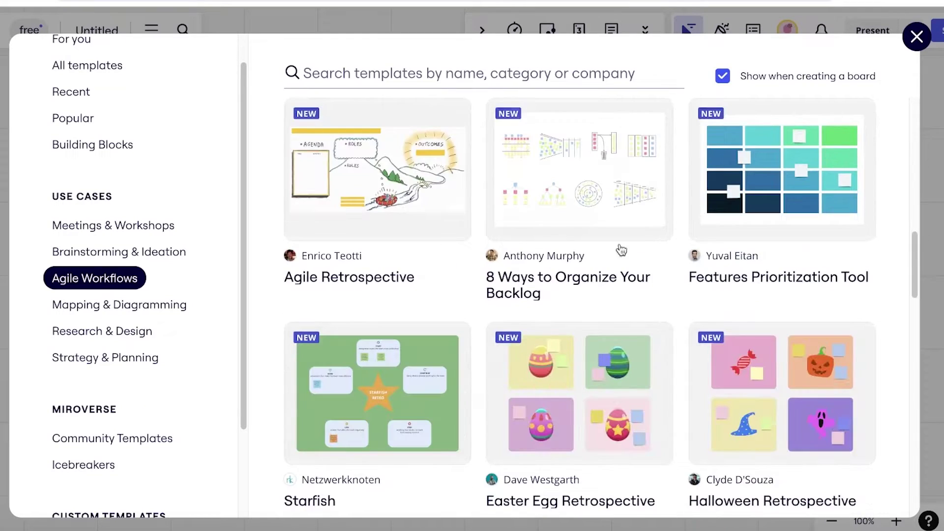
pyautogui.scroll(-5, 636, 212)
pyautogui.scroll(1, 63, 225)
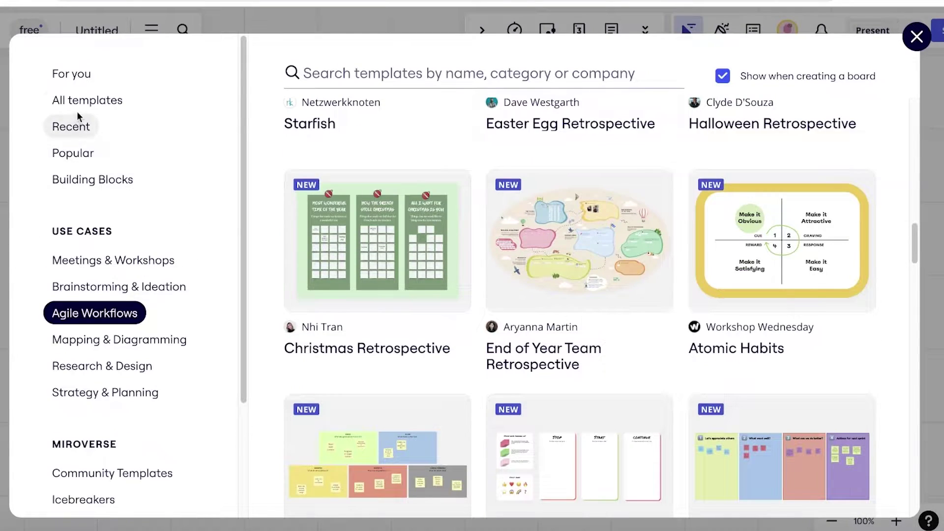
pyautogui.click(73, 74)
pyautogui.scroll(-4, 541, 212)
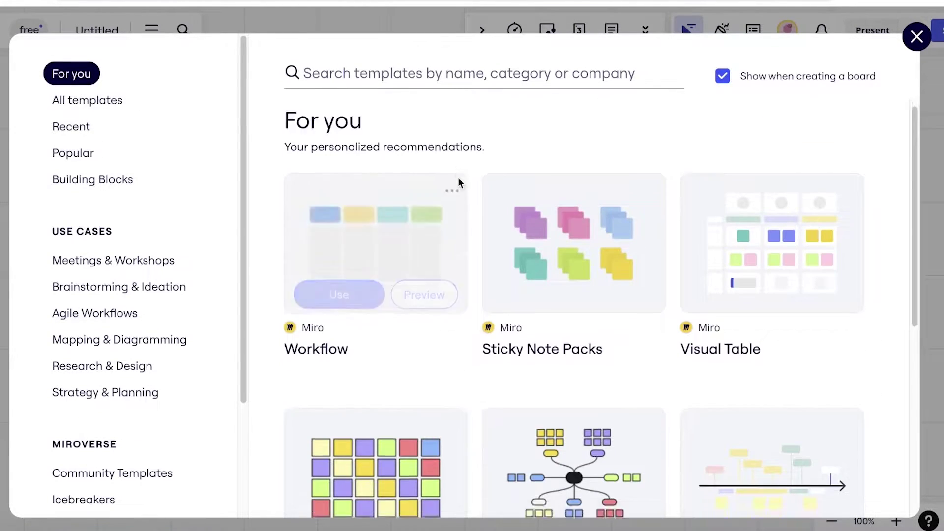
pyautogui.scroll(4, 656, 217)
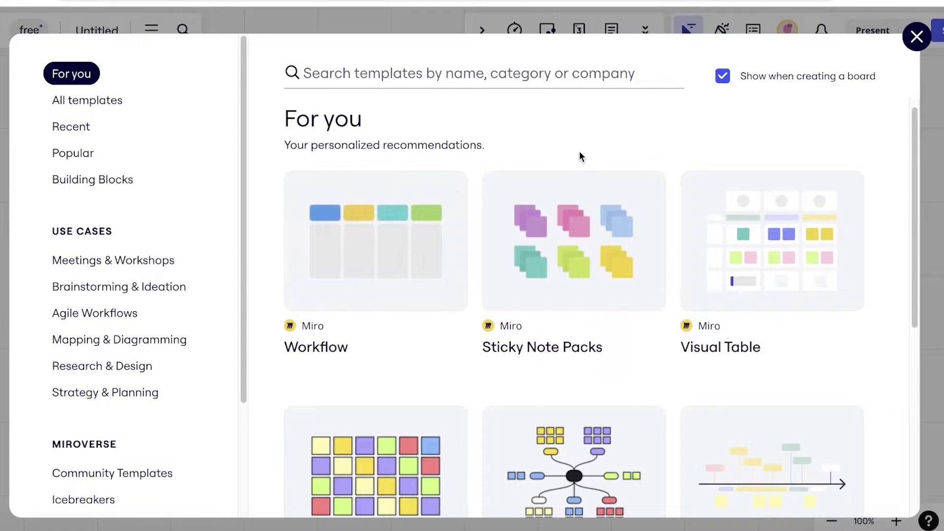
pyautogui.click(94, 313)
# Add the Rose, Thorn, Bud template to the board and dismiss the collaborators tip
pyautogui.moveTo(754, 246)
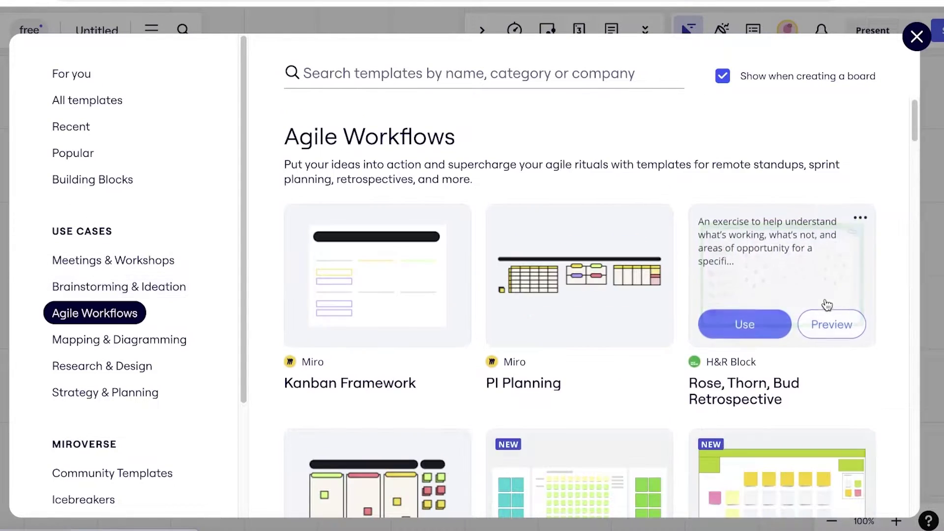
pyautogui.click(766, 327)
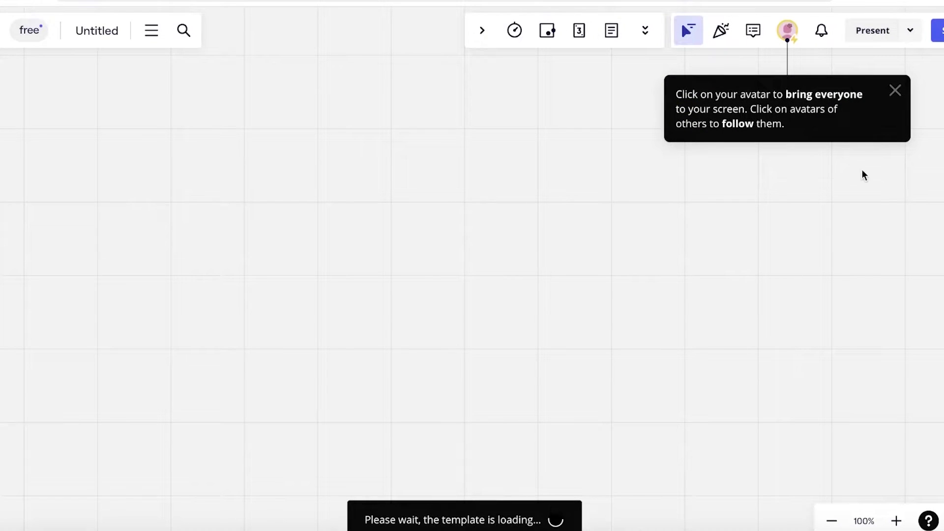
pyautogui.click(895, 90)
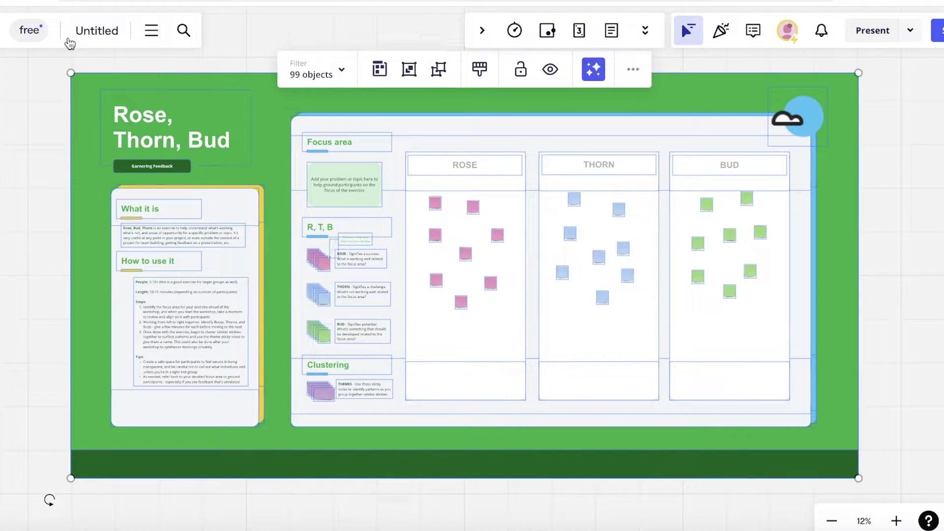
# In the board details, replace the board name with 'Marketing'
pyautogui.click(103, 31)
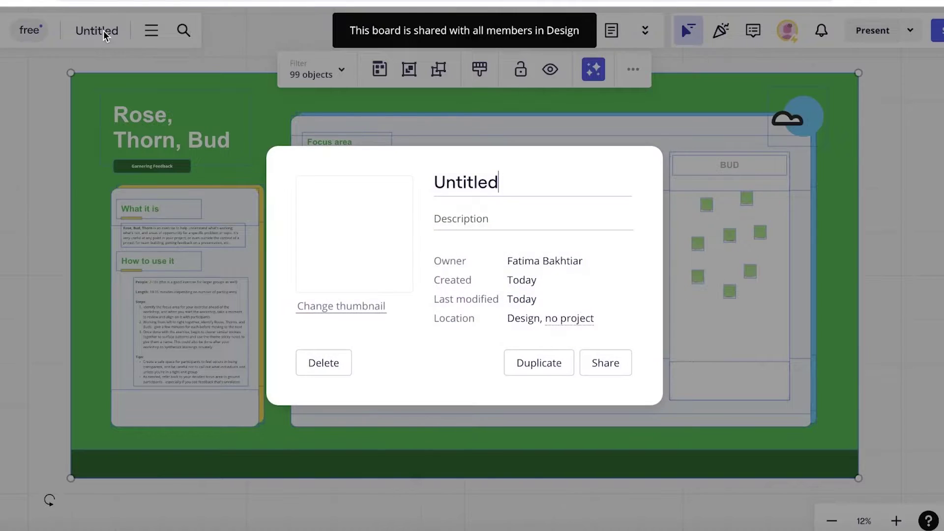
pyautogui.doubleClick(484, 185)
pyautogui.click(478, 186)
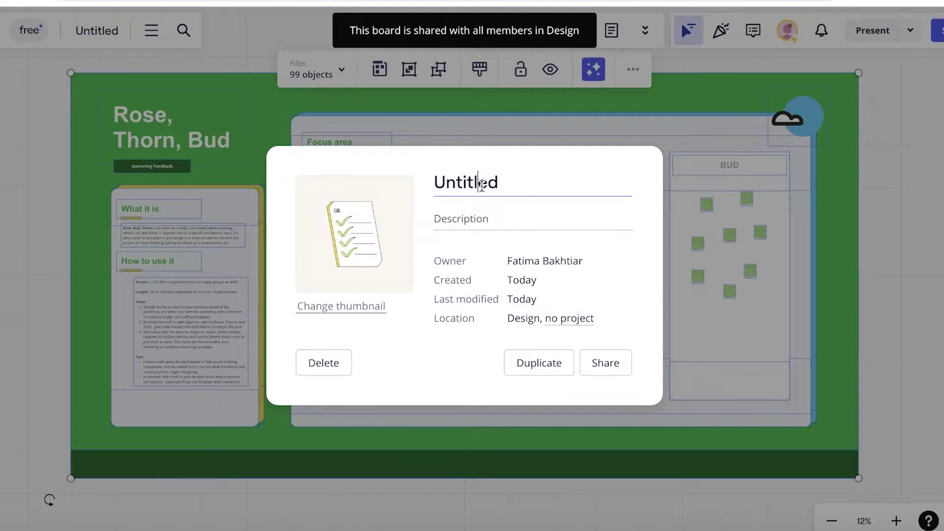
pyautogui.press('BackSpace')
pyautogui.press('BackSpace')
pyautogui.press('BackSpace')
pyautogui.press('BackSpace')
pyautogui.doubleClick(482, 186)
pyautogui.write('Marketing')
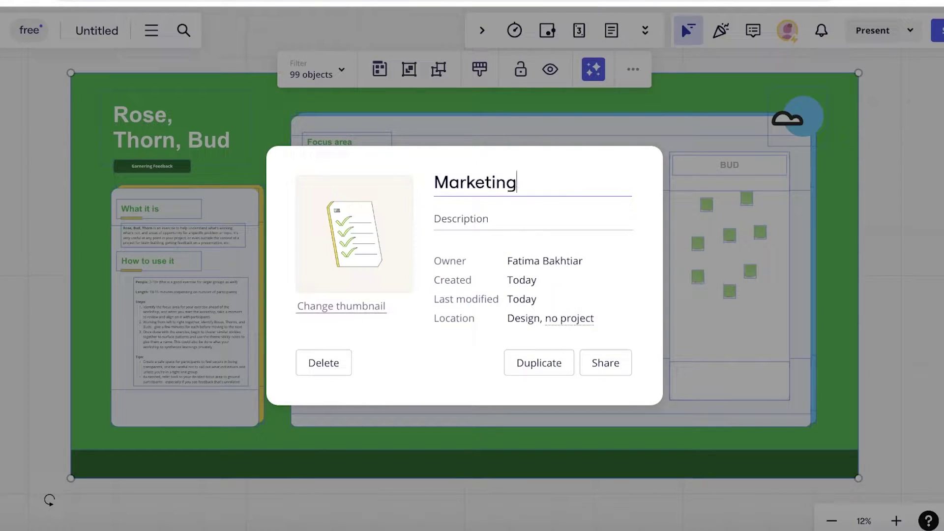
# Give the board the purple head thumbnail and confirm the name 'Marketing'
pyautogui.click(354, 306)
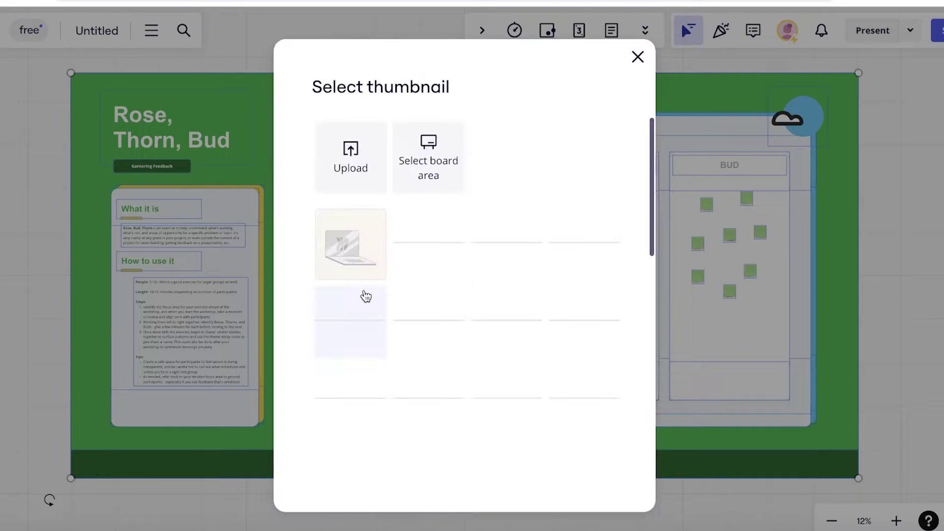
pyautogui.click(362, 258)
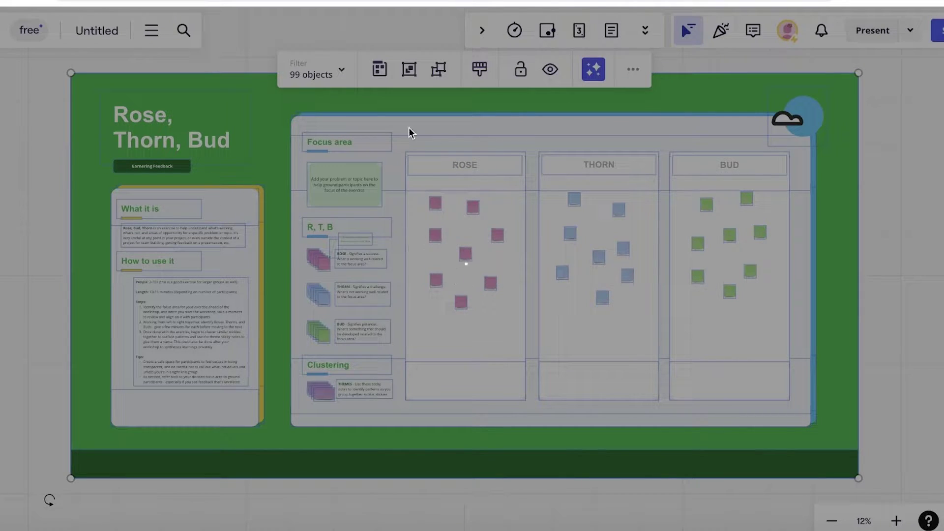
pyautogui.click(364, 305)
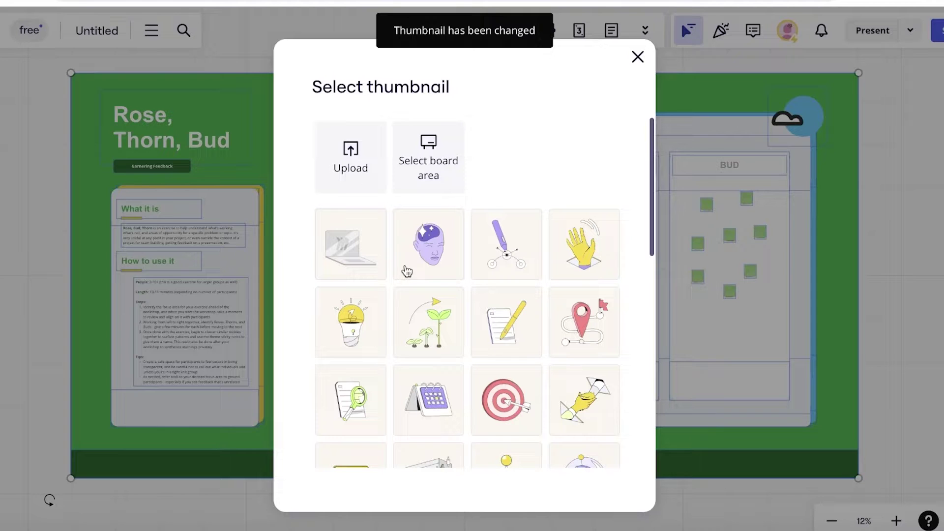
pyautogui.click(431, 253)
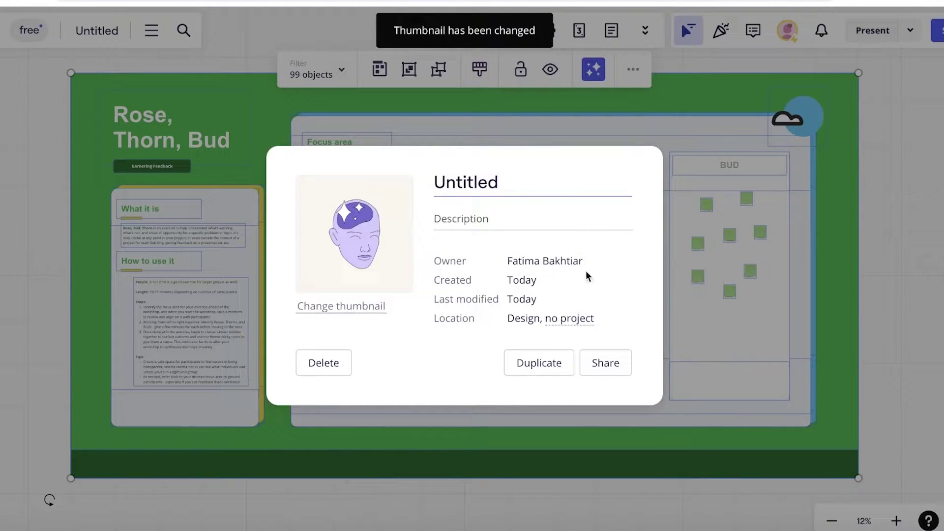
pyautogui.doubleClick(539, 181)
pyautogui.write('A')
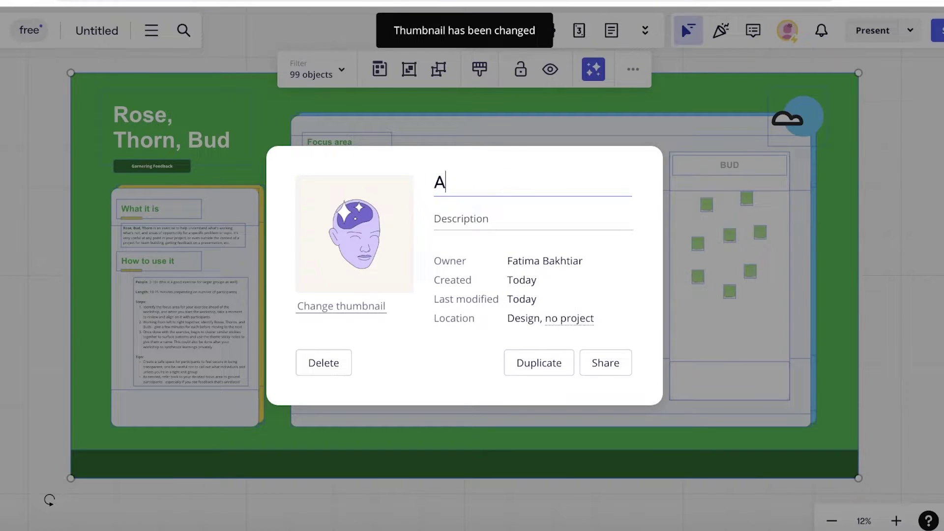
pyautogui.write('Marketing')
pyautogui.press('Return')
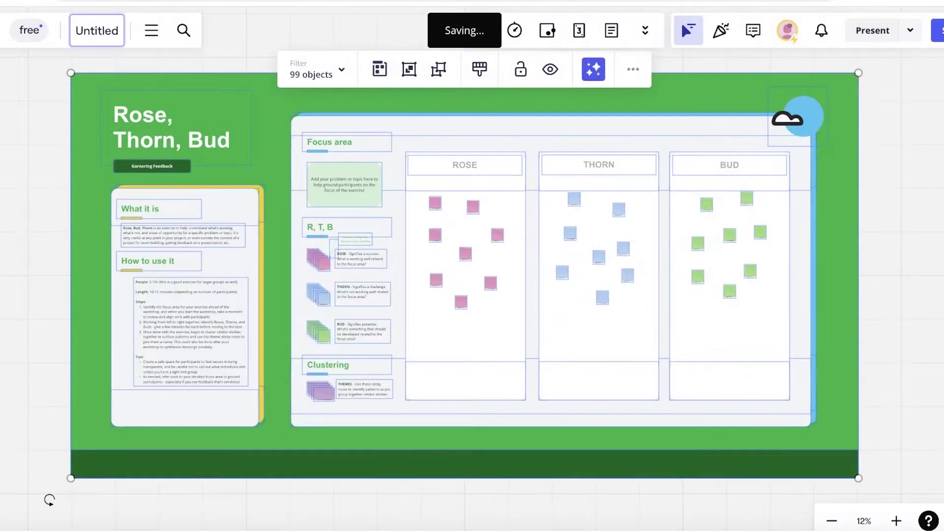
# Look over the template's object types, board apps and more-actions menu
pyautogui.click(329, 76)
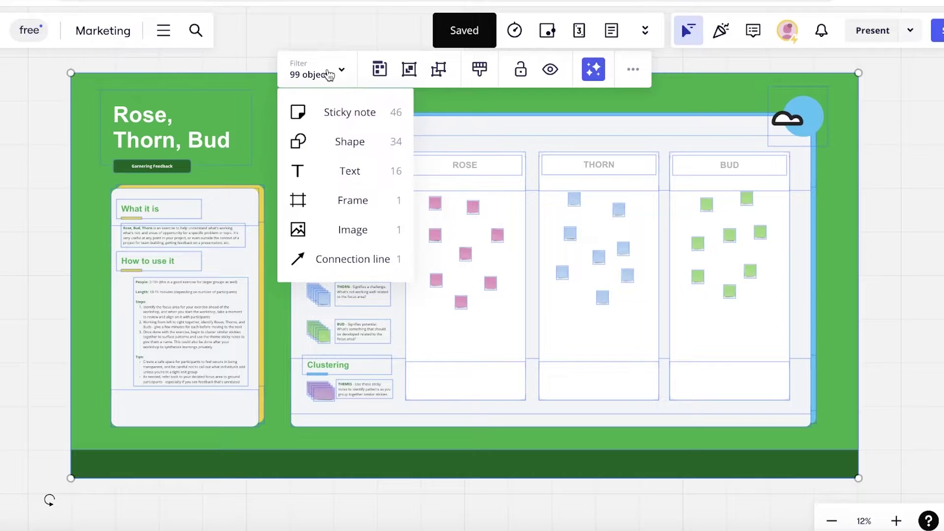
pyautogui.click(330, 75)
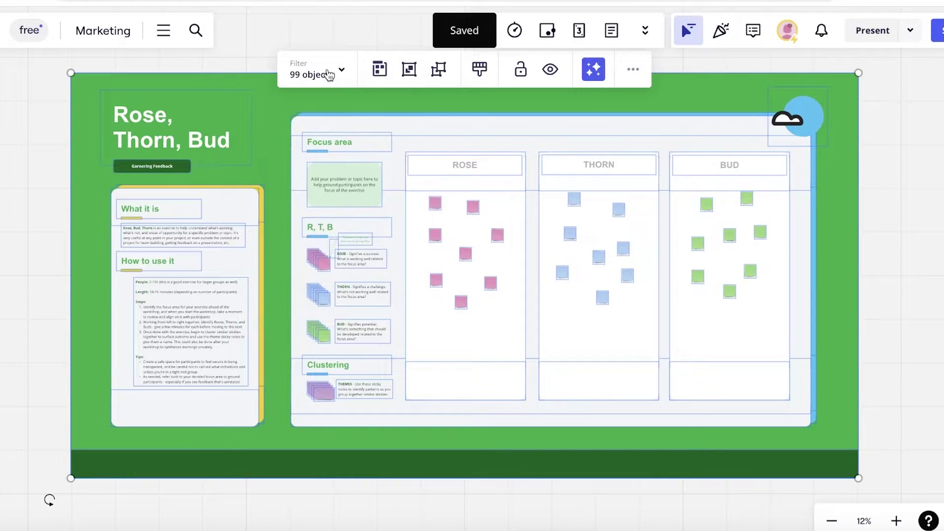
pyautogui.click(330, 76)
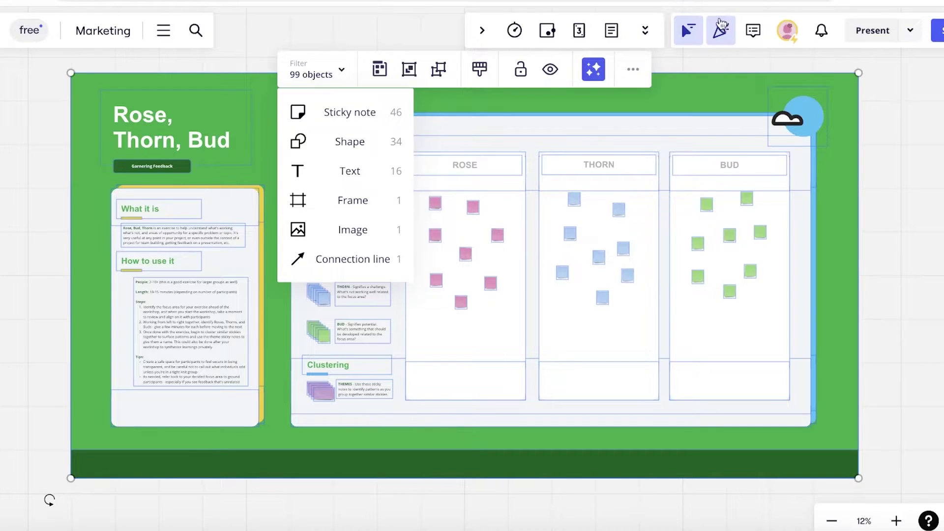
pyautogui.click(648, 31)
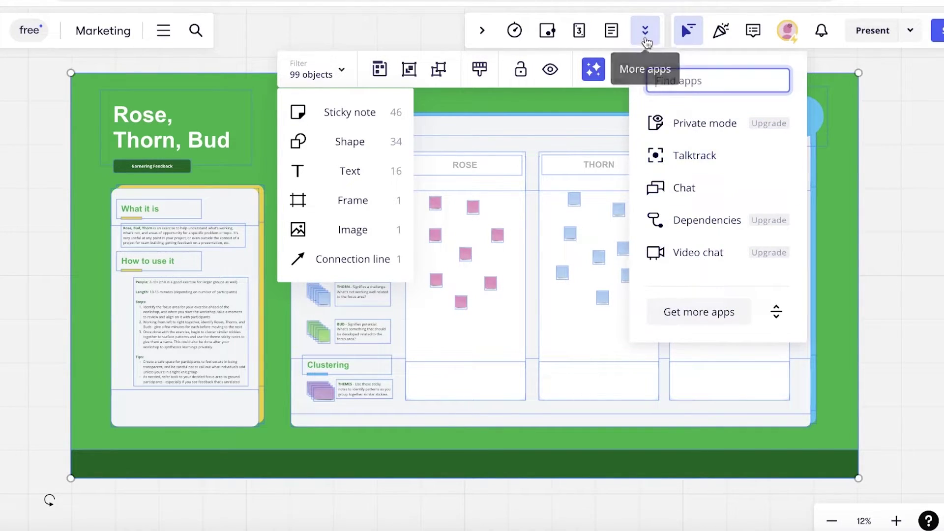
pyautogui.click(648, 40)
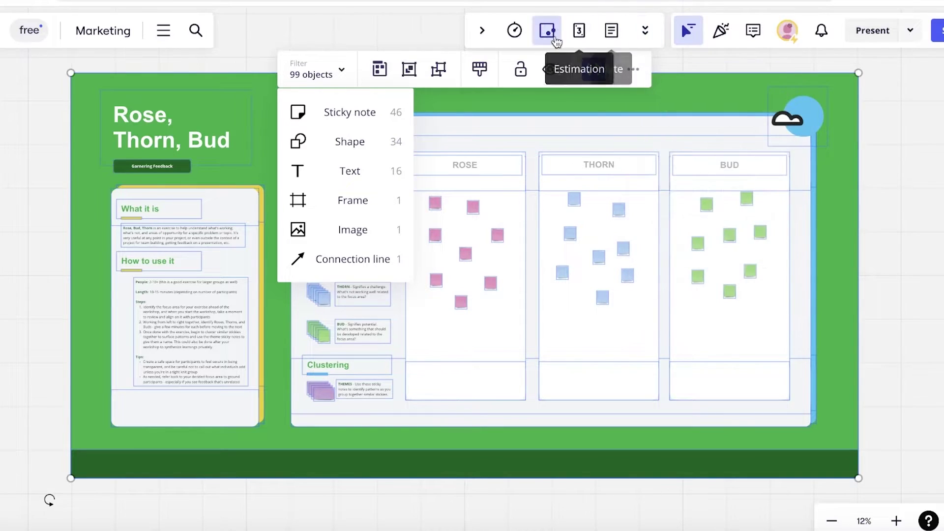
pyautogui.click(632, 75)
pyautogui.press('Escape')
pyautogui.press('Escape')
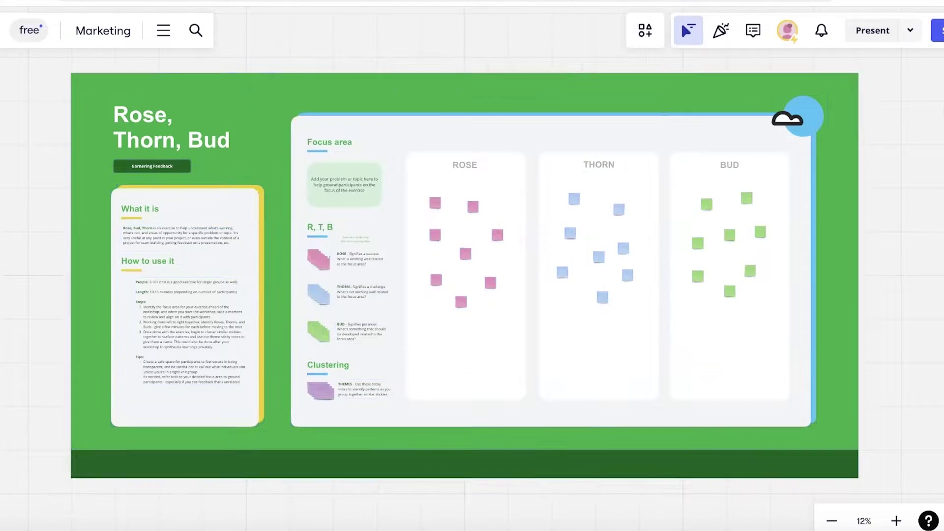
# Change the green frame's background to magenta at 50% opacity
pyautogui.click(656, 98)
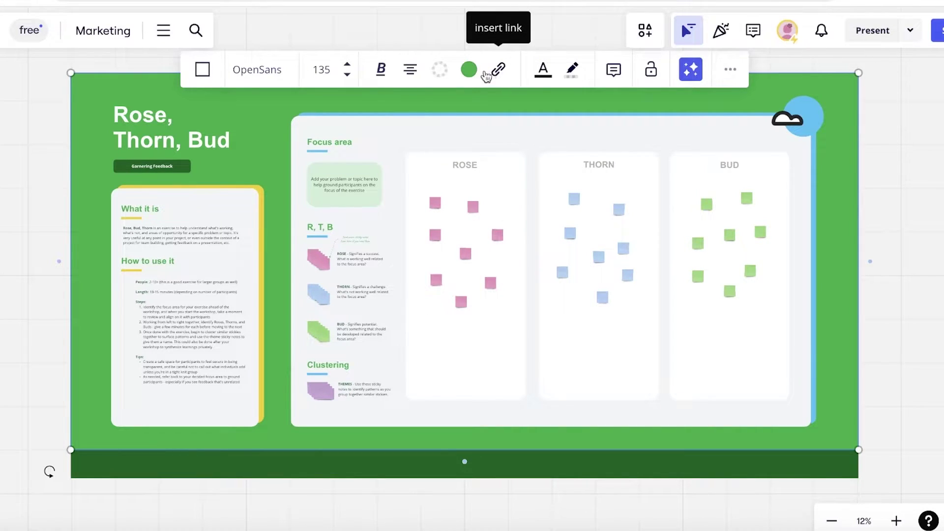
pyautogui.click(469, 69)
pyautogui.click(490, 181)
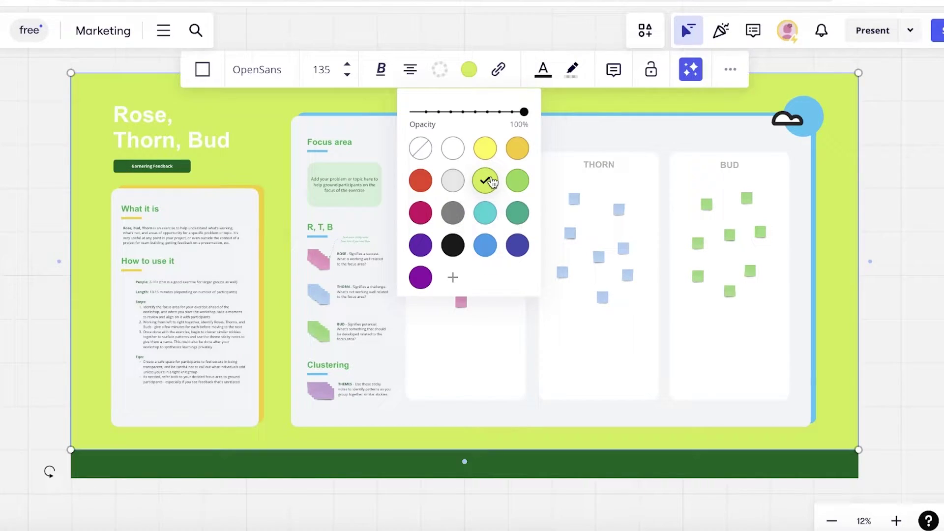
pyautogui.click(517, 180)
pyautogui.click(457, 113)
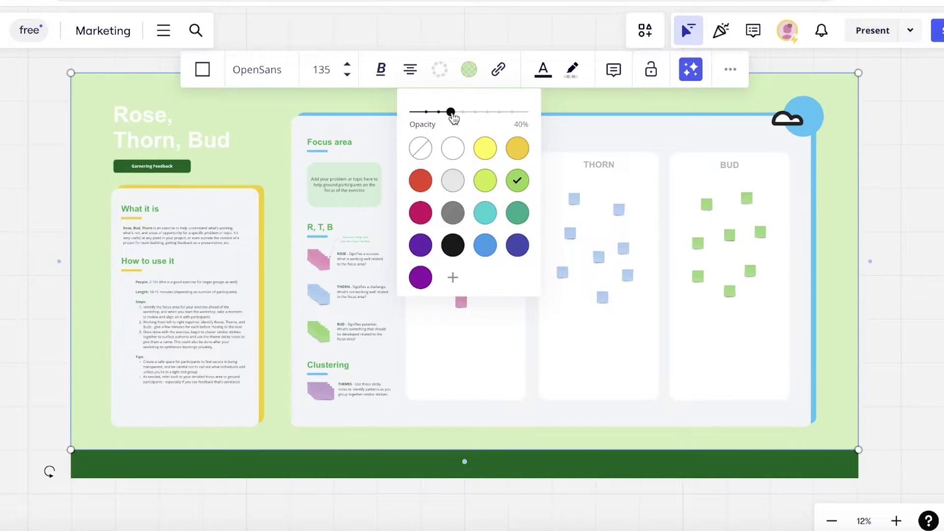
pyautogui.click(420, 213)
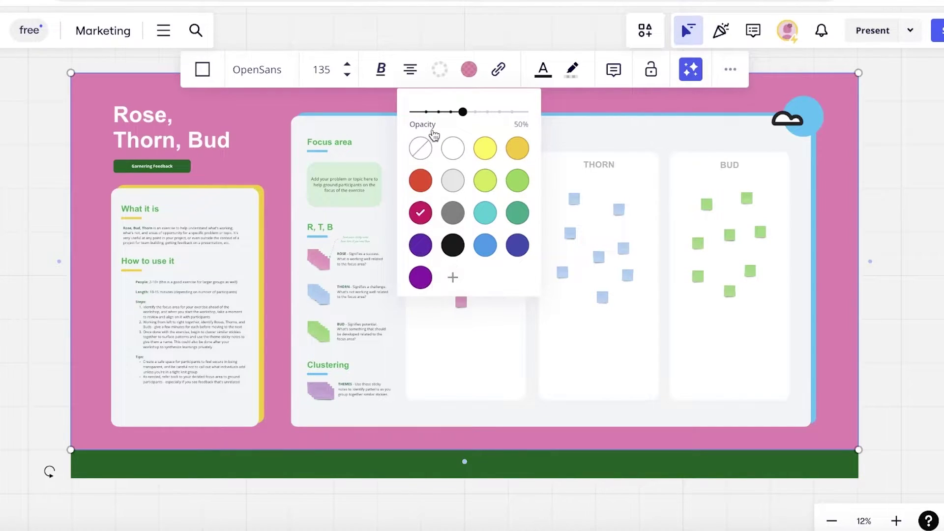
pyautogui.click(427, 112)
pyautogui.click(450, 112)
pyautogui.moveTo(451, 114)
pyautogui.mouseDown()
pyautogui.moveTo(463, 112)
pyautogui.moveTo(451, 112)
pyautogui.mouseUp()
pyautogui.press('Escape')
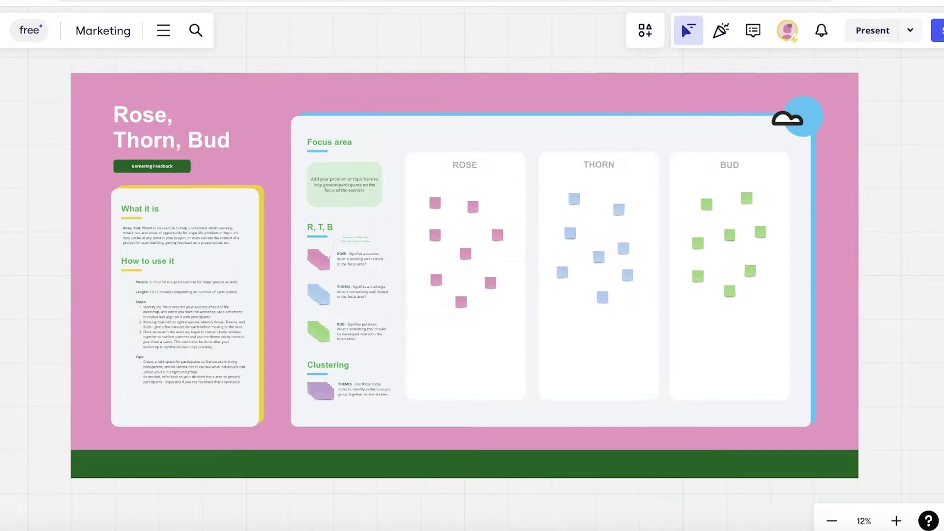
pyautogui.scroll(2, 340, 110)
# Select the left title and instructions column, resize it, and filter the selection to text
pyautogui.scroll(-3, 302, 123)
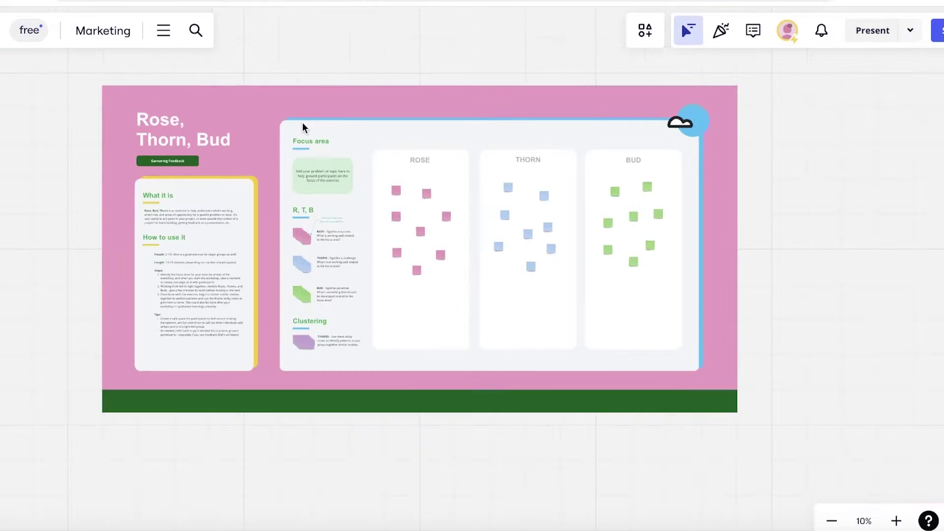
pyautogui.scroll(5, 194, 157)
pyautogui.moveTo(195, 163); pyautogui.dragTo(76, 123)
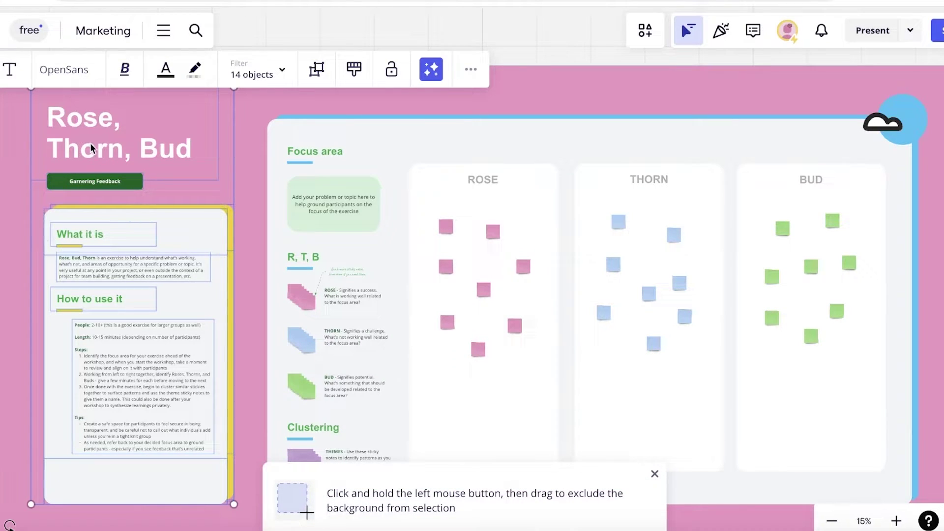
pyautogui.moveTo(30, 231)
pyautogui.mouseDown()
pyautogui.moveTo(62, 231)
pyautogui.moveTo(25, 231)
pyautogui.mouseUp()
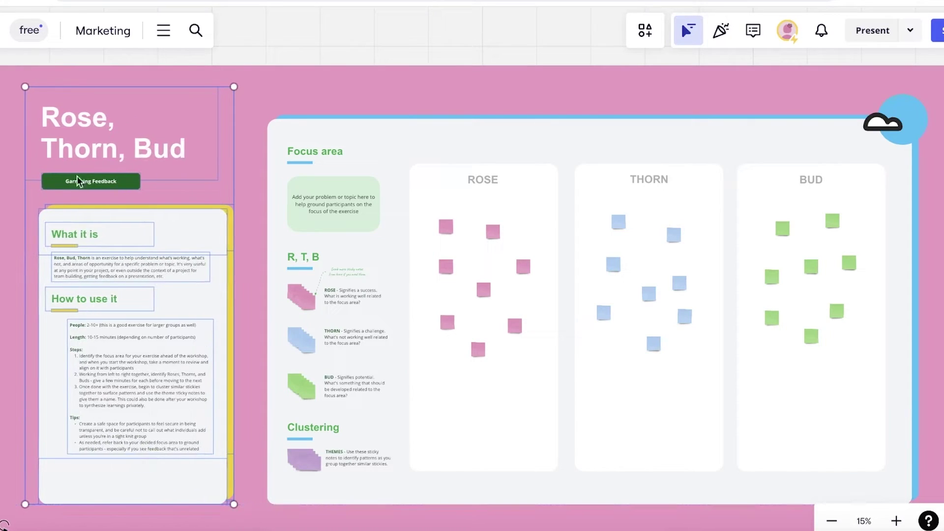
pyautogui.click(282, 73)
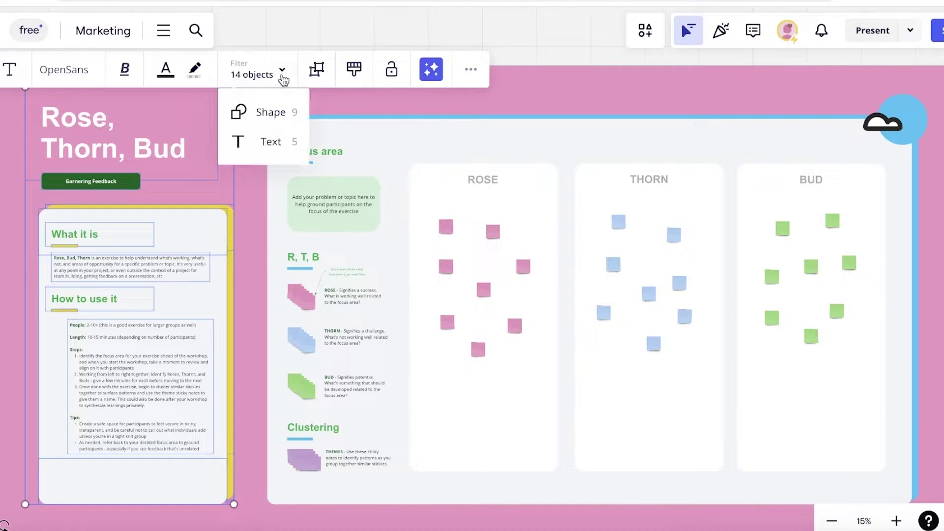
pyautogui.click(261, 142)
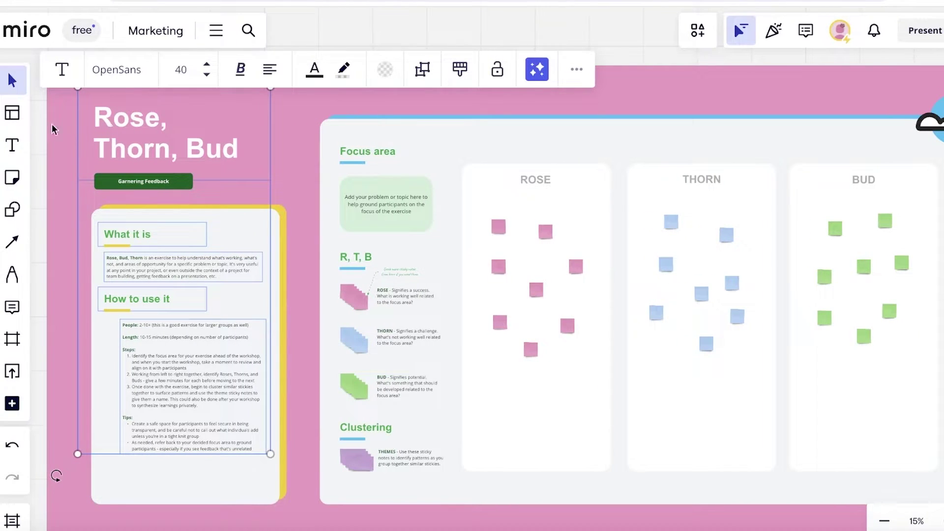
# Change the text objects' type and shift the block slightly right and down
pyautogui.click(67, 71)
pyautogui.click(99, 101)
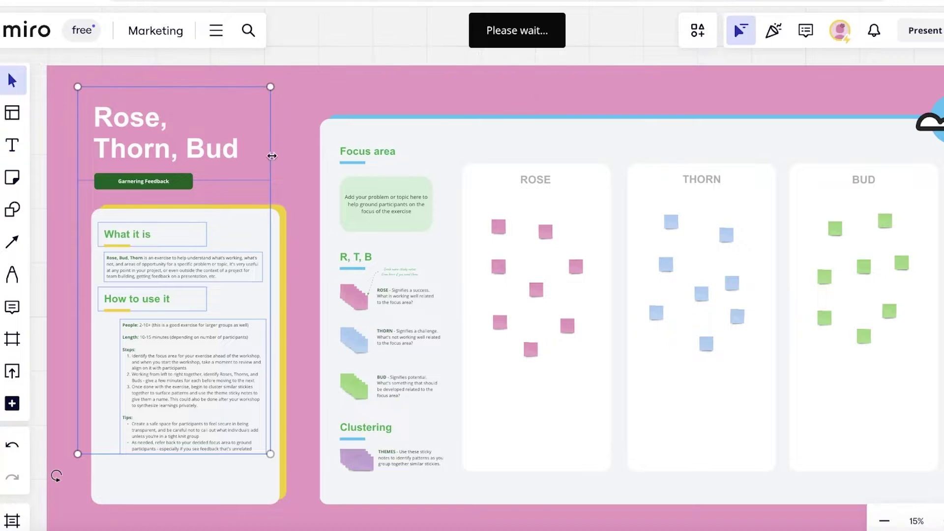
pyautogui.moveTo(149, 119); pyautogui.dragTo(162, 142)
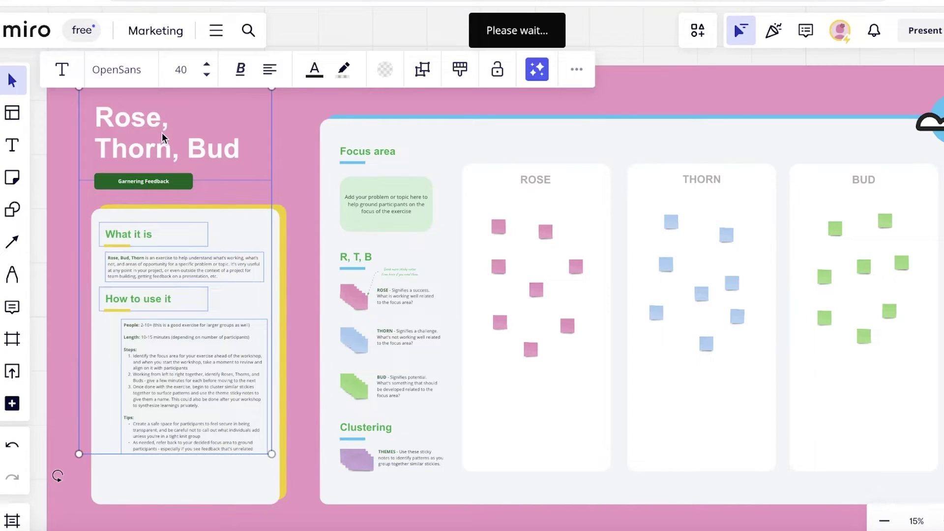
pyautogui.click(741, 30)
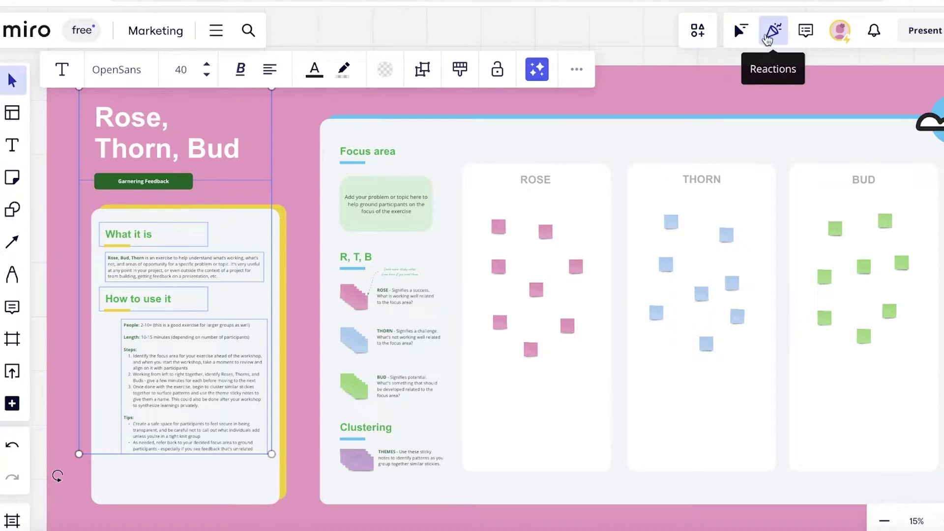
pyautogui.click(131, 119)
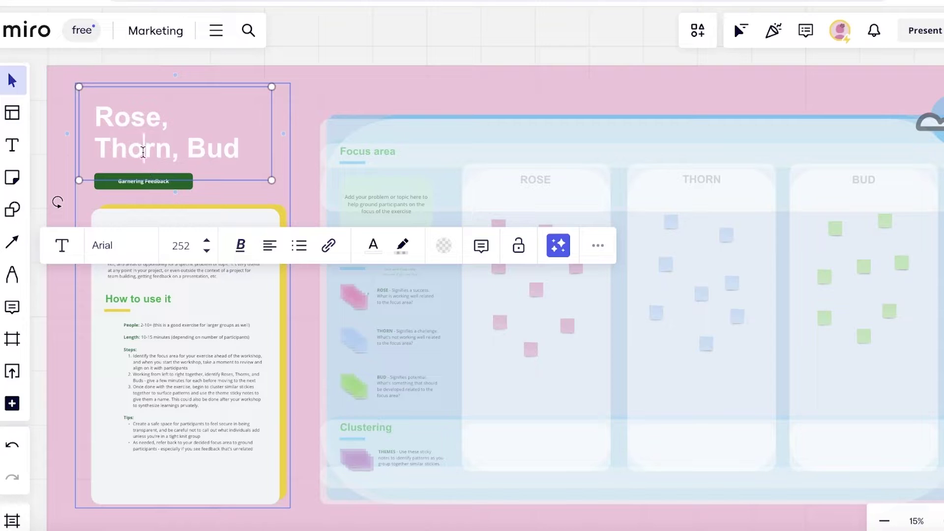
# Replace the 'Rose, Thorn, Bud' title with 'Meraki' and 'Marketing' on two lines
pyautogui.doubleClick(143, 151)
pyautogui.press('BackSpace')
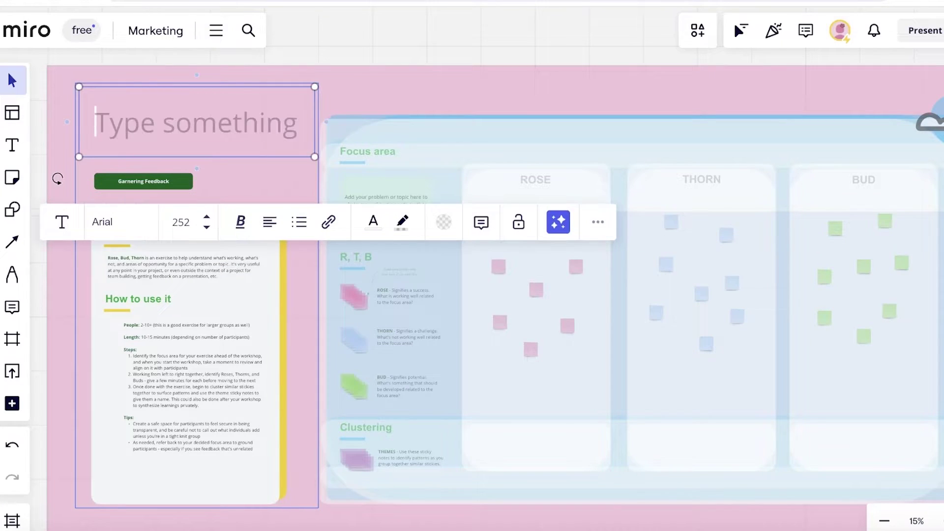
pyautogui.write('Meraki')
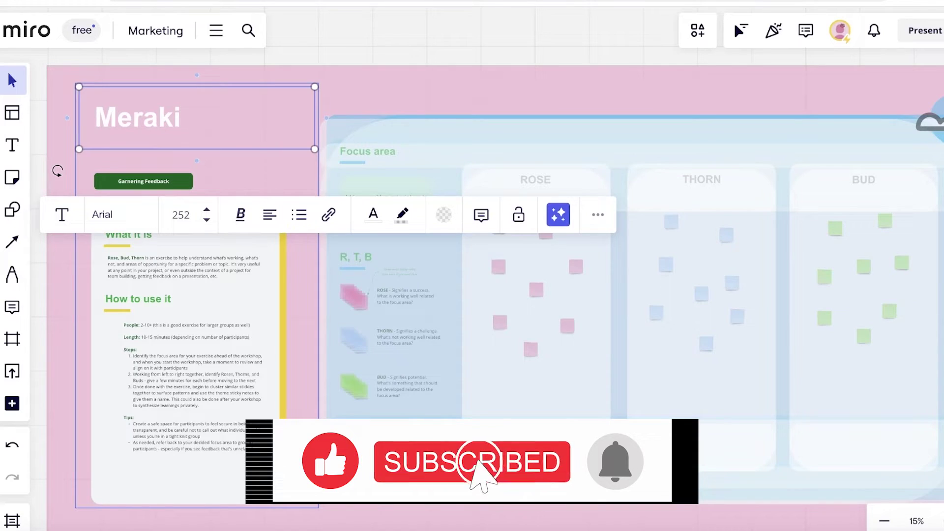
pyautogui.press('Return')
pyautogui.write('Marketing')
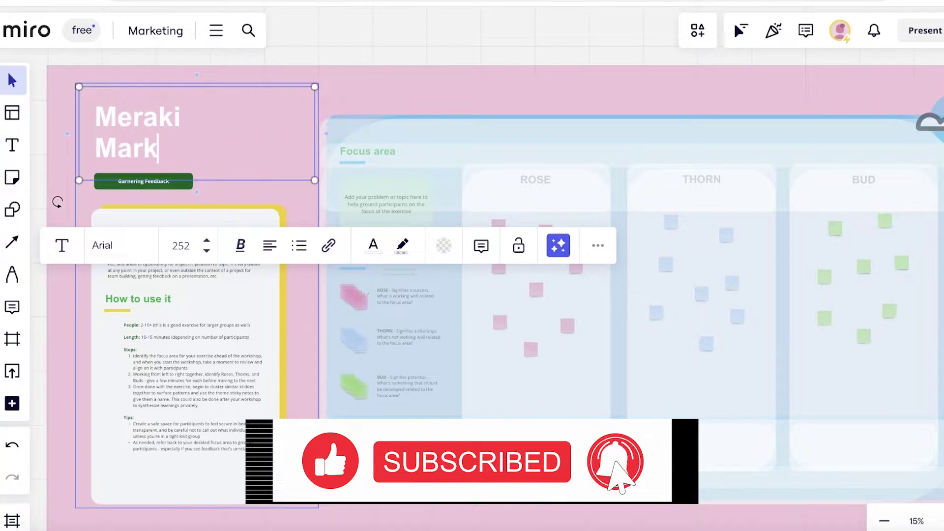
pyautogui.click(523, 93)
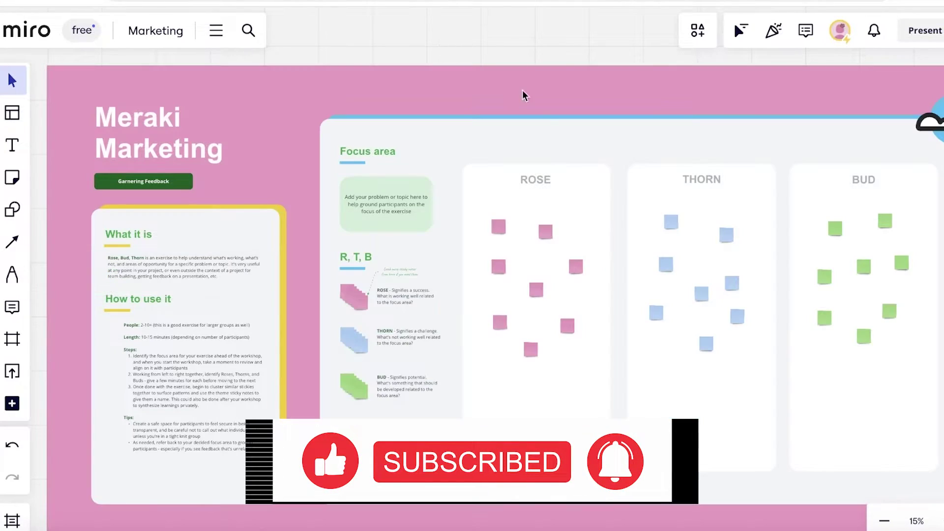
pyautogui.scroll(5, 542, 300)
pyautogui.scroll(-5, 543, 301)
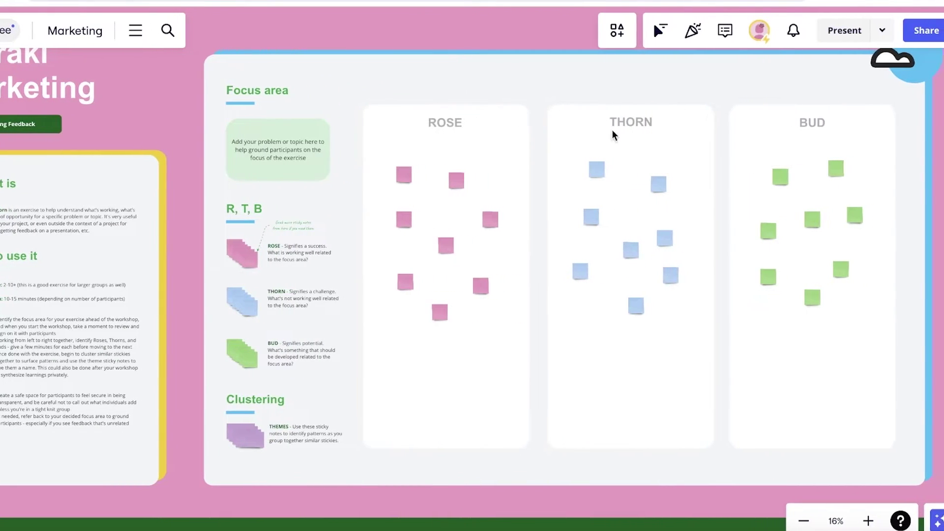
# Retype the ROSE, THORN and BUD headings as 'Tasks', 'In progress' and 'Completed'
pyautogui.click(456, 126)
pyautogui.doubleClick(454, 122)
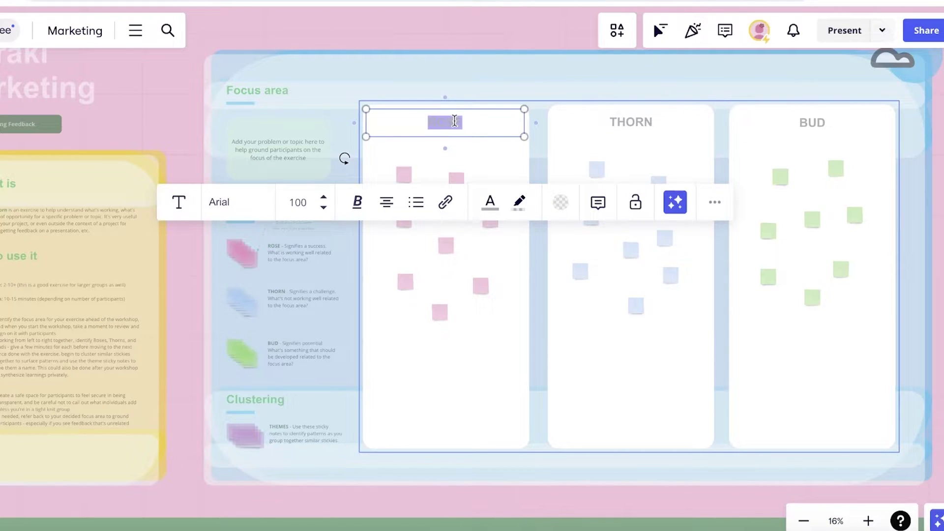
pyautogui.write('Tasks')
pyautogui.press('Escape')
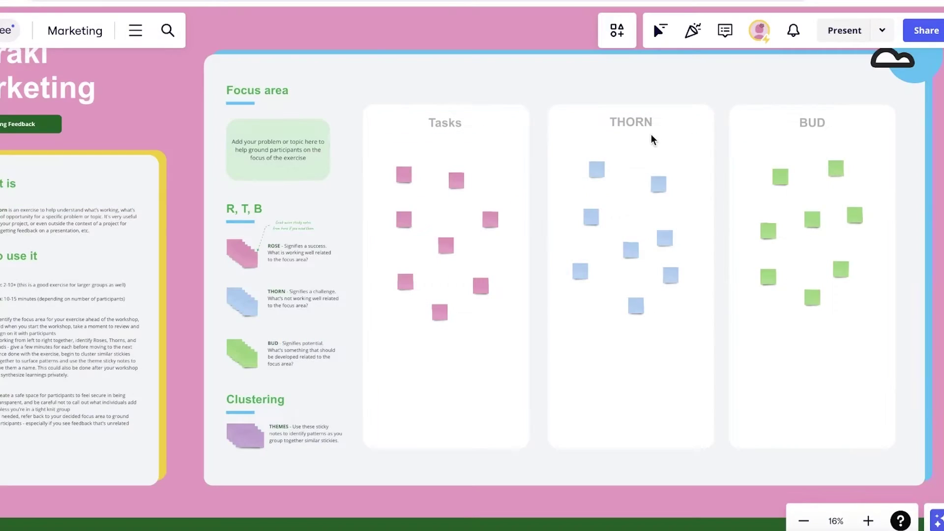
pyautogui.click(643, 123)
pyautogui.doubleClick(641, 123)
pyautogui.write('In progress')
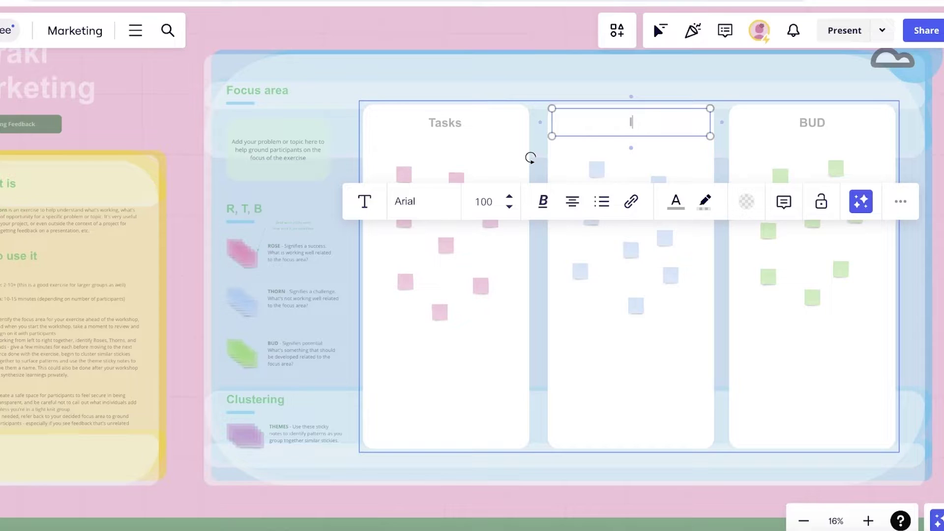
pyautogui.click(792, 125)
pyautogui.click(791, 125)
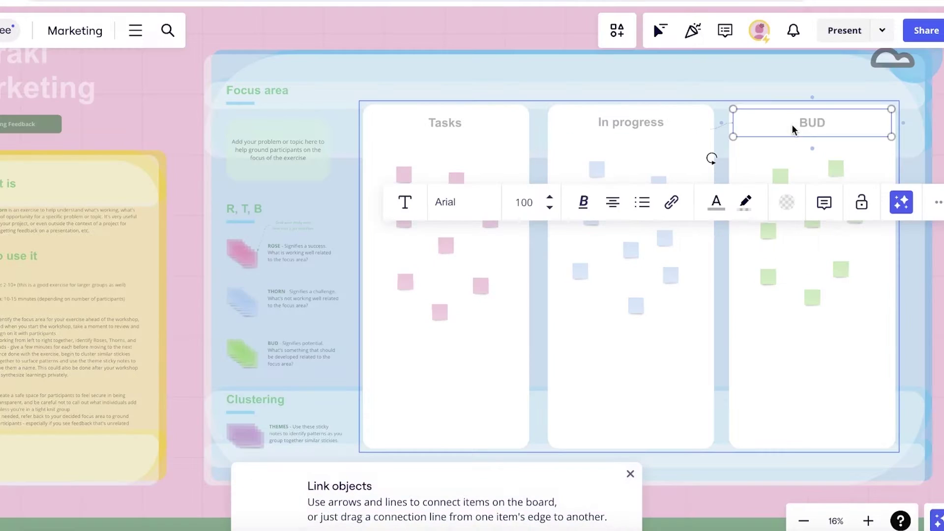
pyautogui.doubleClick(792, 125)
pyautogui.write('Completed')
pyautogui.press('Return')
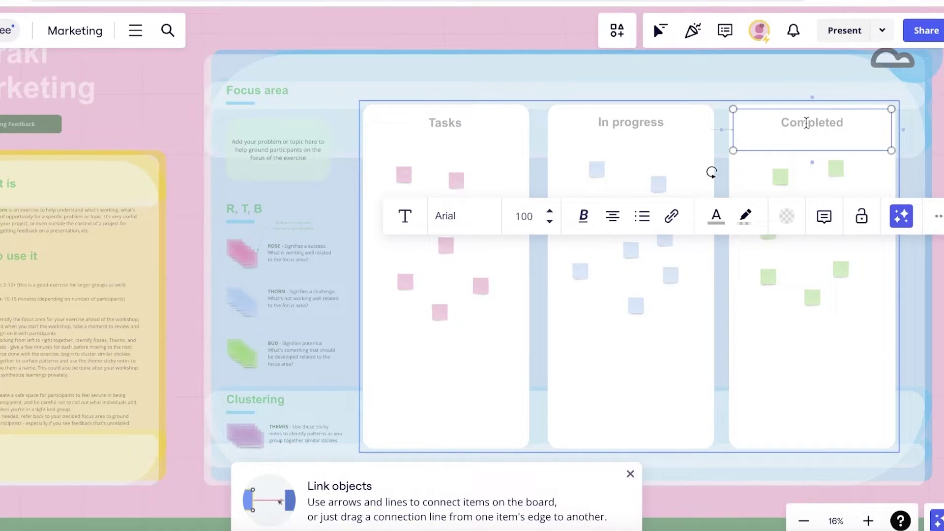
pyautogui.click(698, 63)
# Move six pink sticky notes, lining most up along the Tasks column's left side
pyautogui.moveTo(453, 187); pyautogui.dragTo(246, 233)
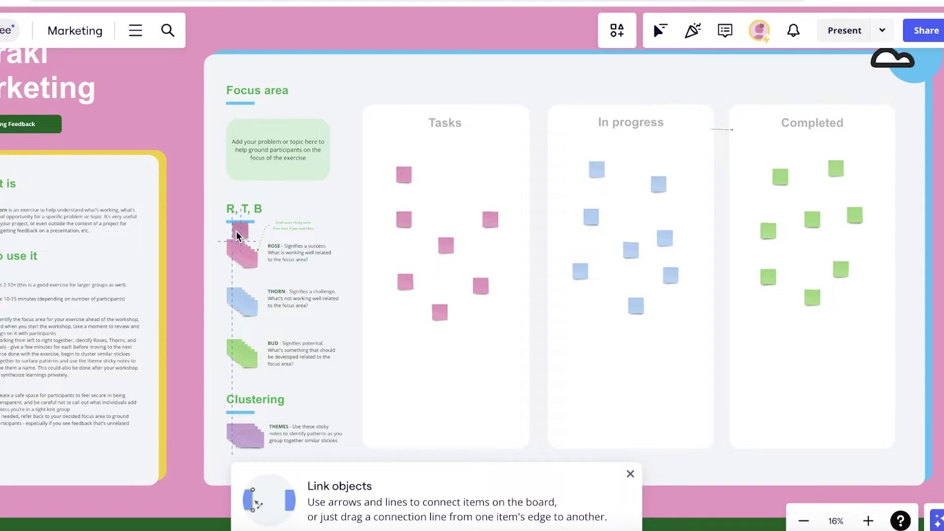
pyautogui.moveTo(401, 177); pyautogui.dragTo(384, 162)
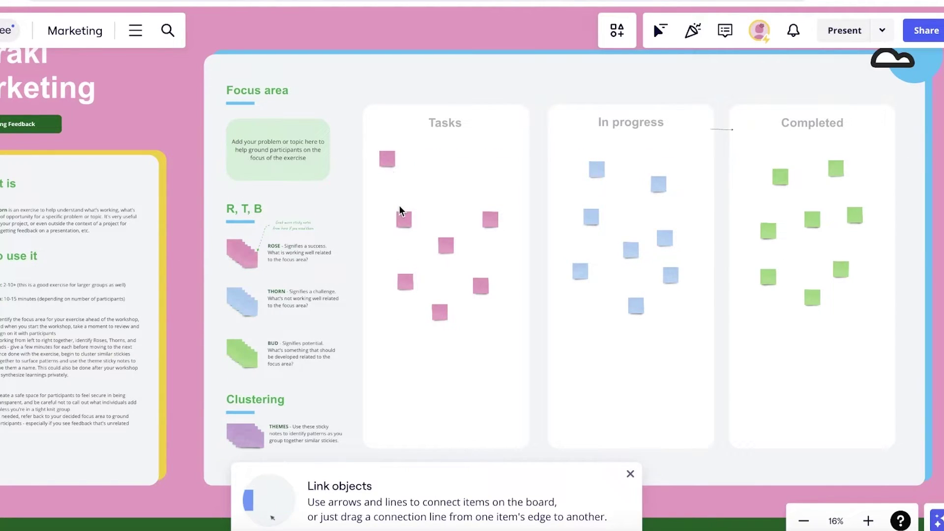
pyautogui.moveTo(401, 216); pyautogui.dragTo(386, 205)
pyautogui.moveTo(445, 246); pyautogui.dragTo(382, 250)
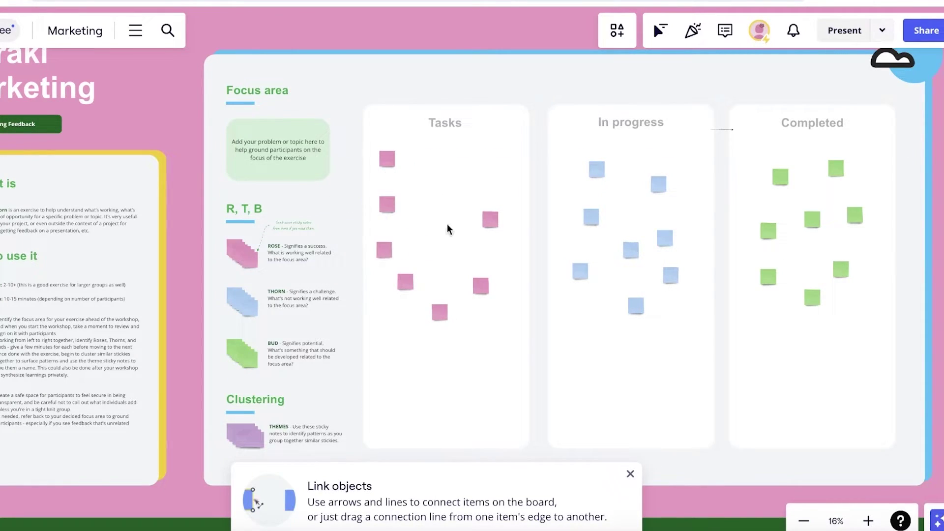
pyautogui.moveTo(489, 227); pyautogui.dragTo(398, 370)
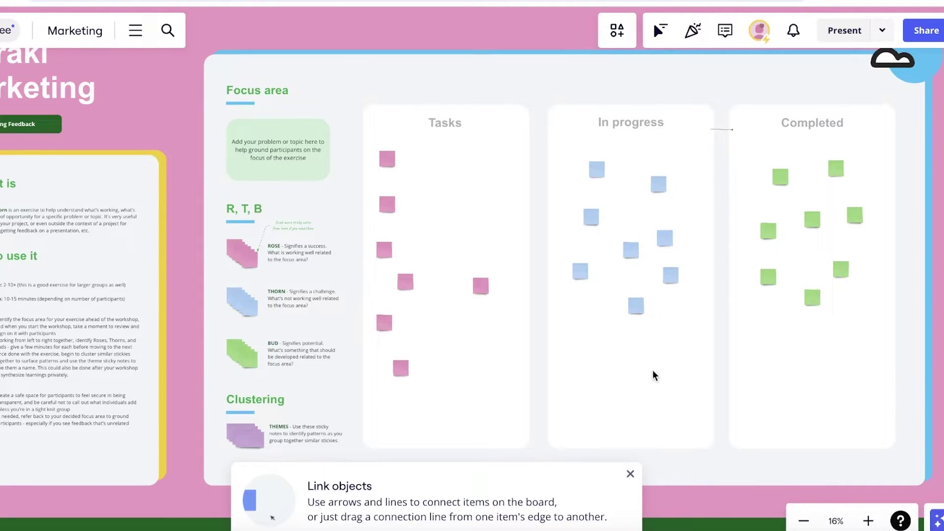
pyautogui.moveTo(653, 375)
pyautogui.mouseDown()
pyautogui.moveTo(667, 248)
pyautogui.moveTo(642, 373)
pyautogui.mouseUp()
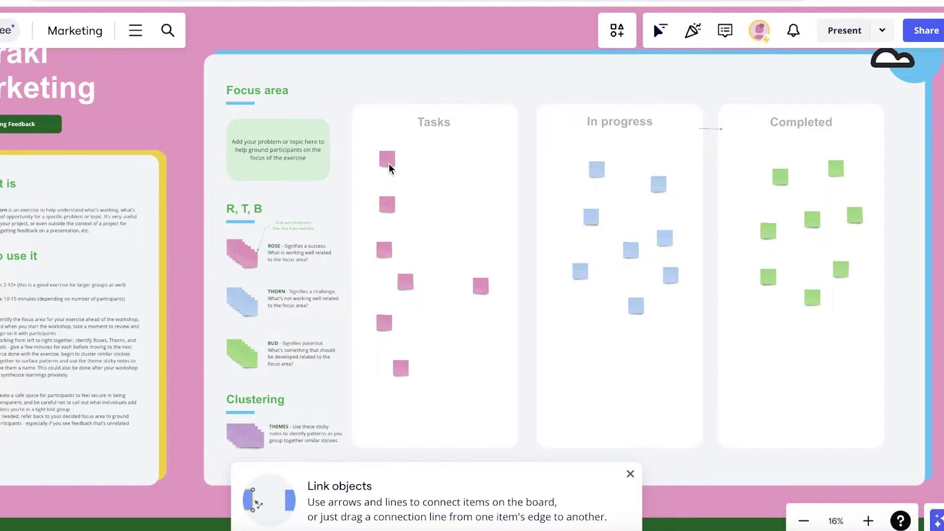
# Open the Marketing board's info, then go back to the team boards dashboard
pyautogui.click(92, 32)
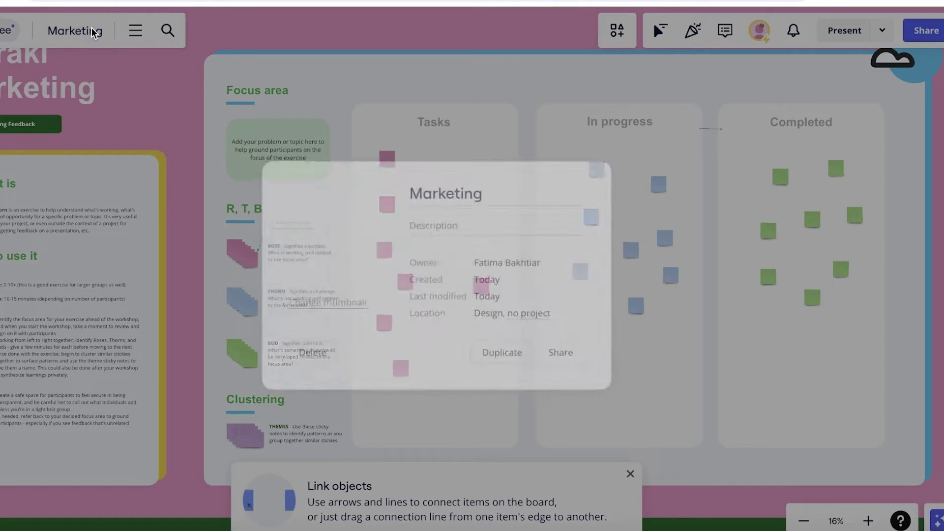
pyautogui.click(13, 23)
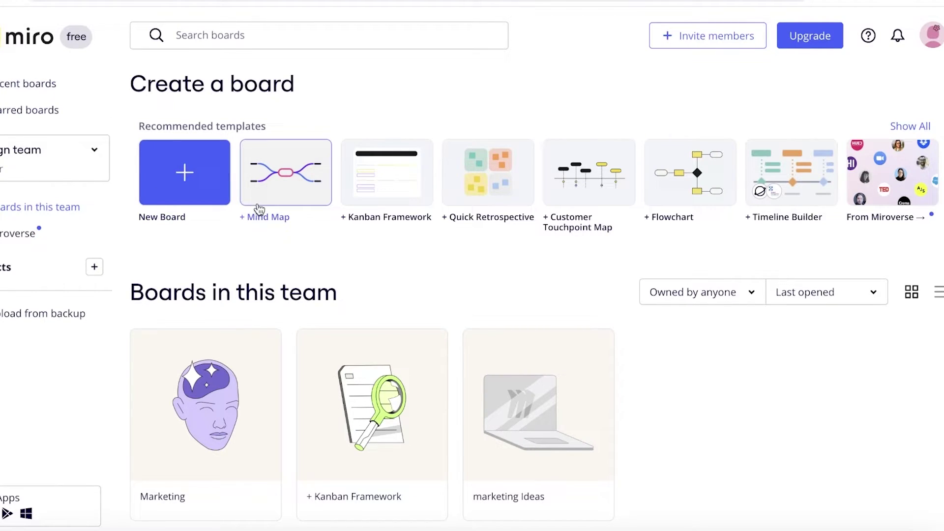
# Create a new team board and add the Kanban Retrospective template found by searching 'kan'
pyautogui.click(192, 184)
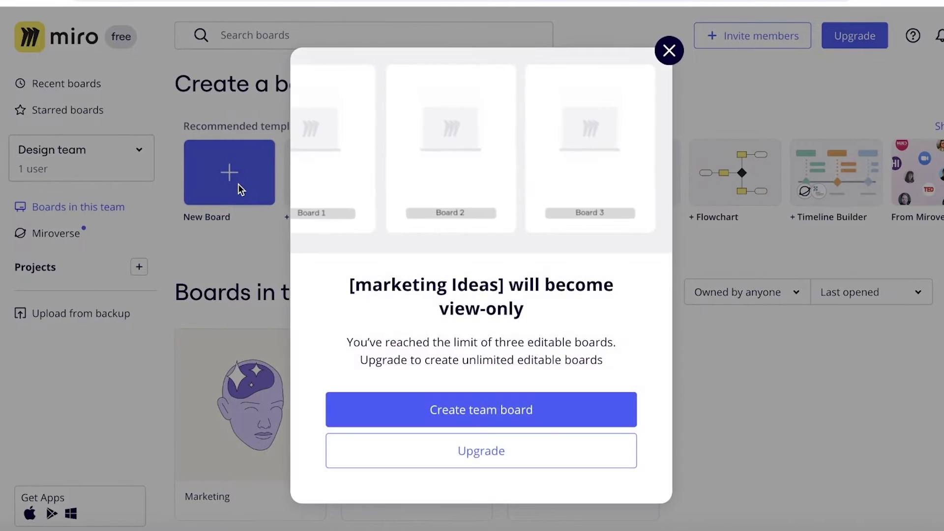
pyautogui.click(470, 419)
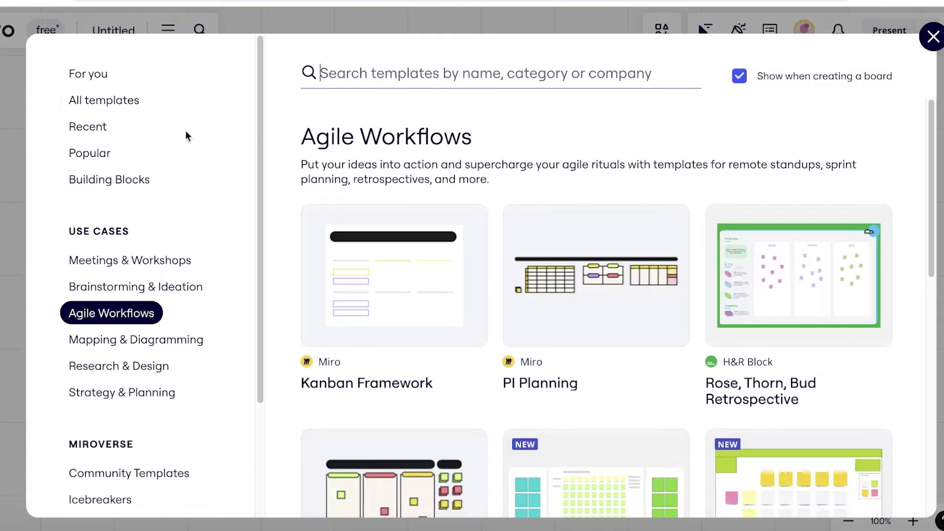
pyautogui.click(90, 74)
pyautogui.click(145, 110)
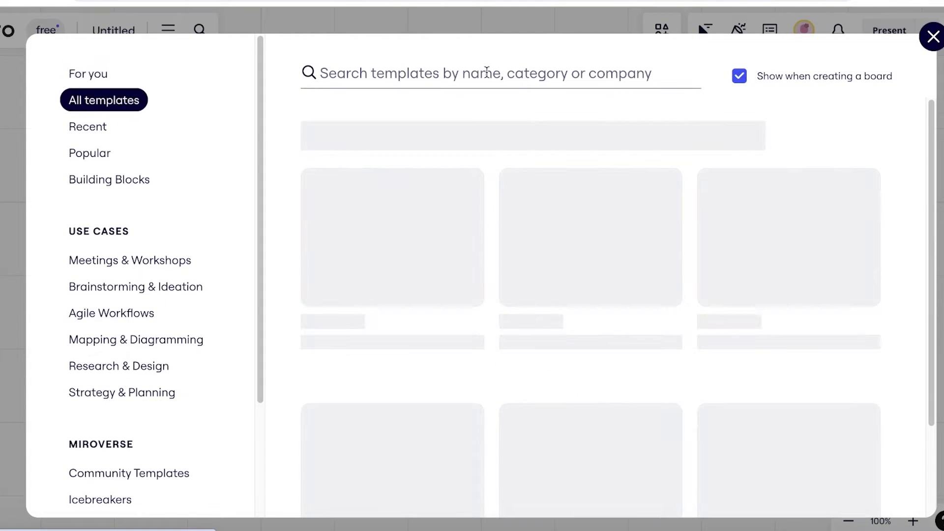
pyautogui.write('kanban')
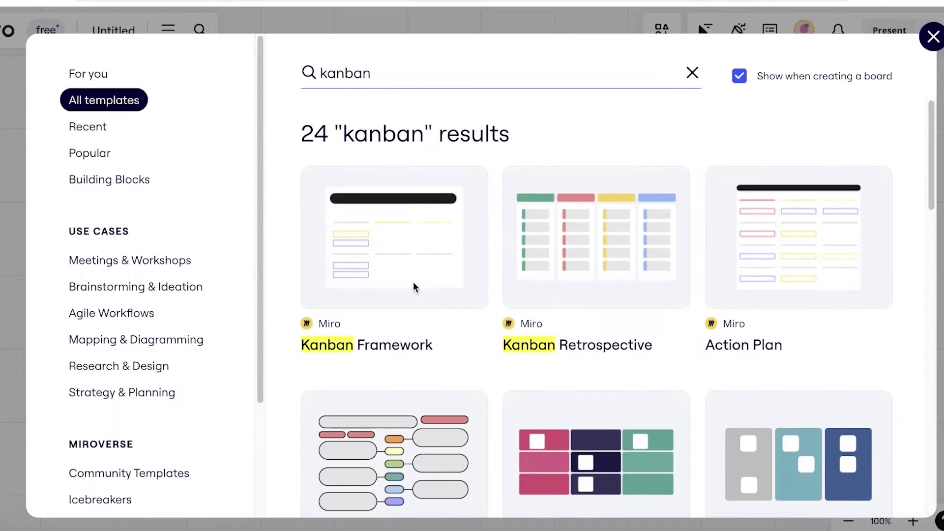
pyautogui.scroll(-3, 249, 337)
pyautogui.scroll(-10, 690, 364)
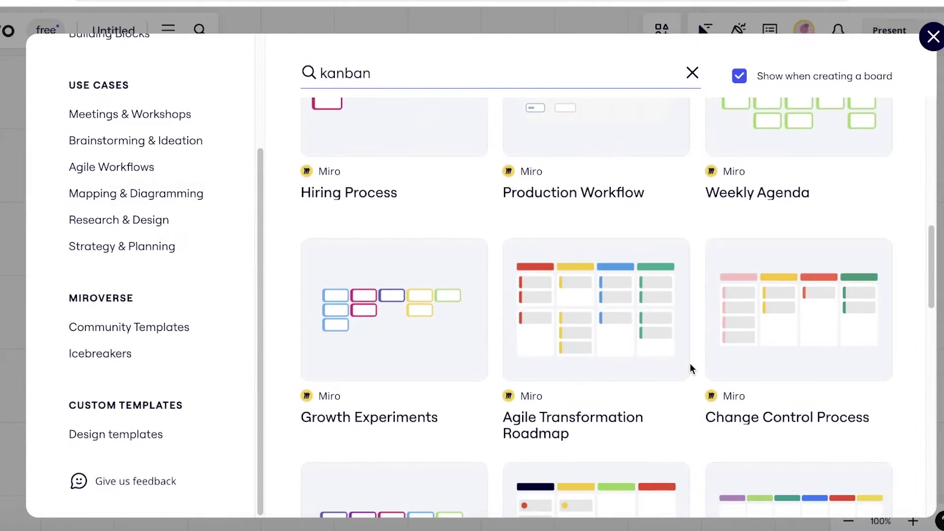
pyautogui.scroll(4, 690, 363)
pyautogui.scroll(5, 661, 365)
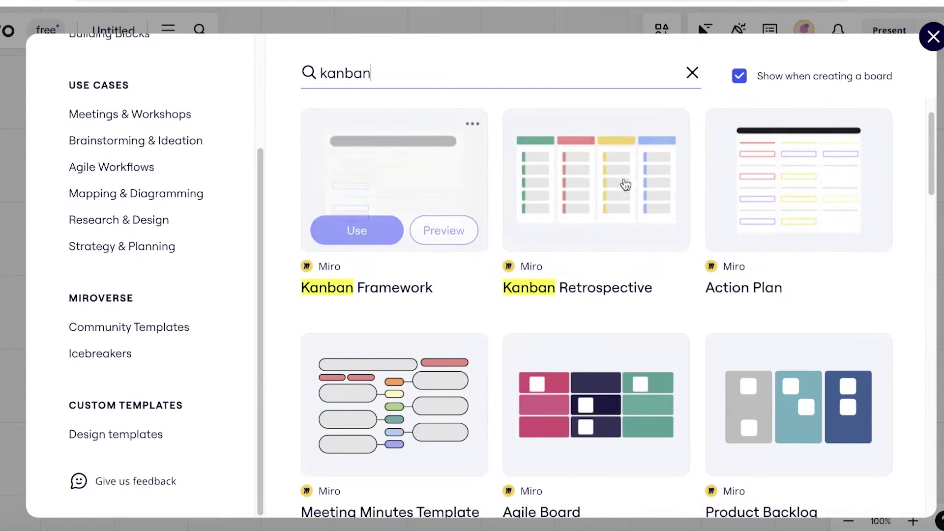
pyautogui.click(607, 176)
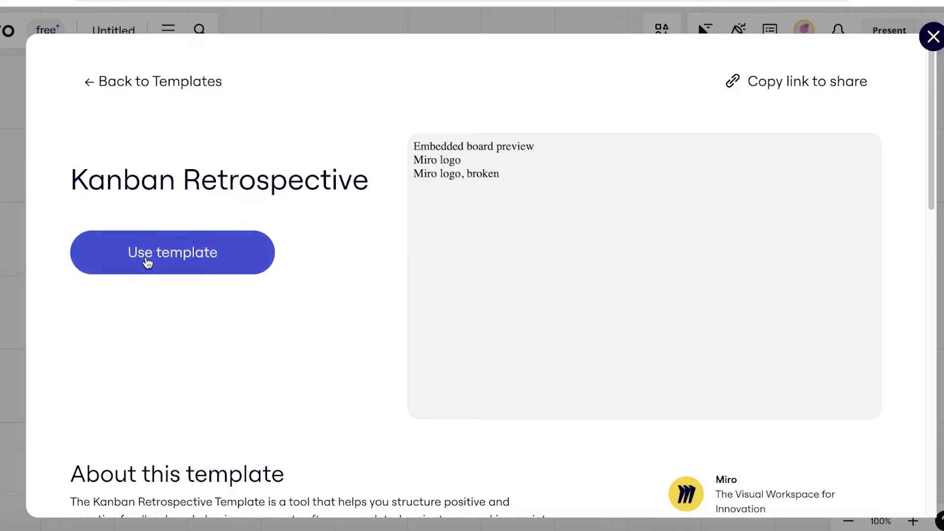
pyautogui.click(146, 261)
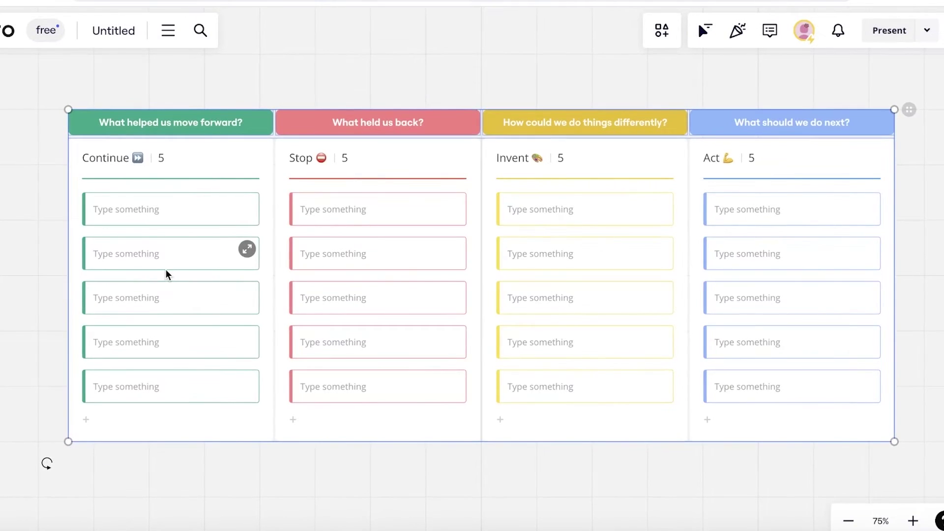
# Select the green, yellow and blue column headings, including the 'What helped us move forward?' text
pyautogui.click(201, 123)
pyautogui.tripleClick(200, 122)
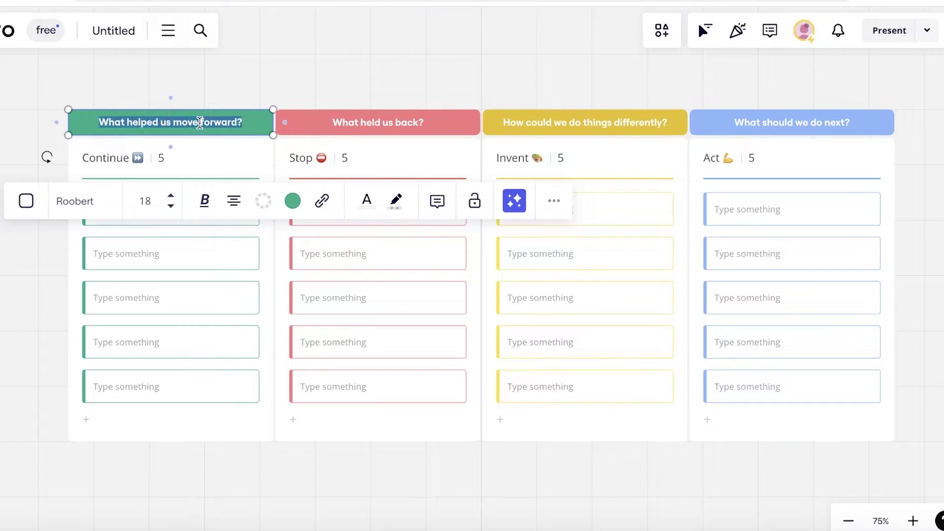
pyautogui.click(642, 131)
pyautogui.click(807, 130)
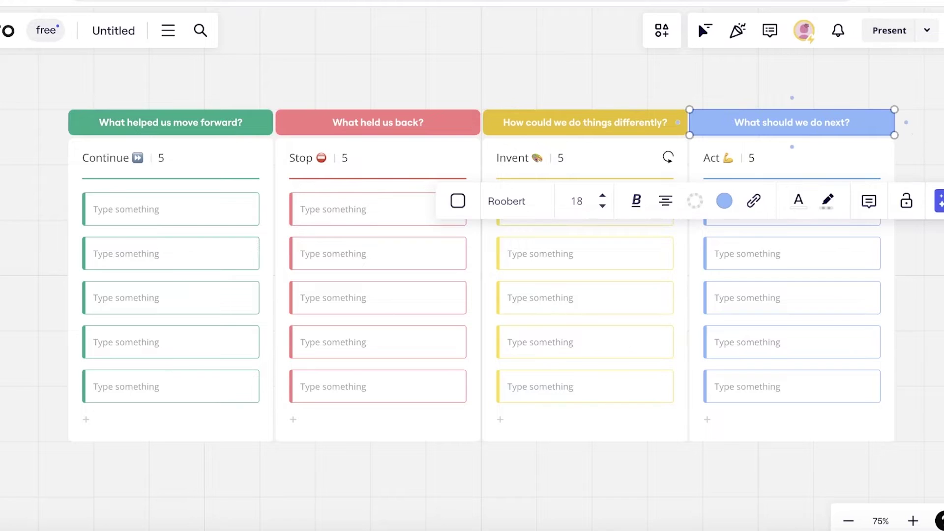
pyautogui.scroll(-5, 806, 130)
pyautogui.scroll(5, 807, 147)
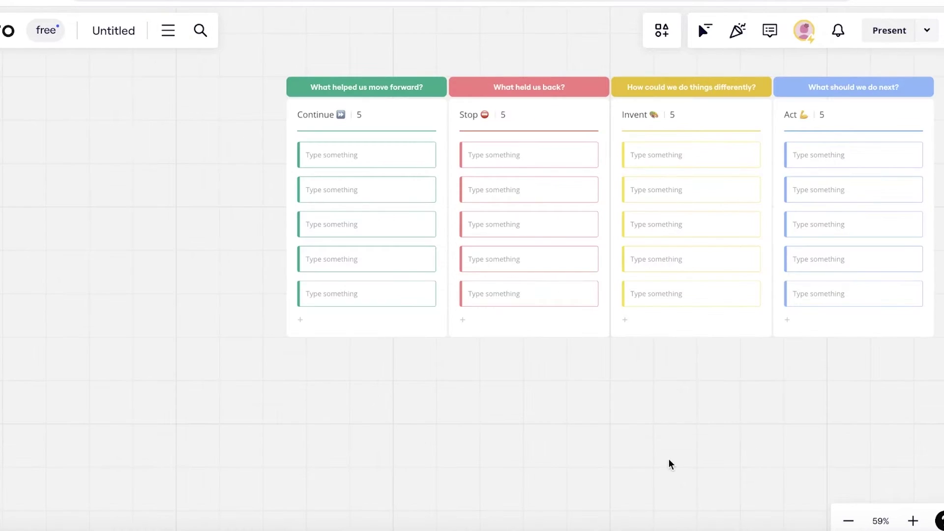
pyautogui.scroll(-3, 507, 414)
# Draw a curved connector arrow from the bottom of the Stop column into empty space
pyautogui.press('l')
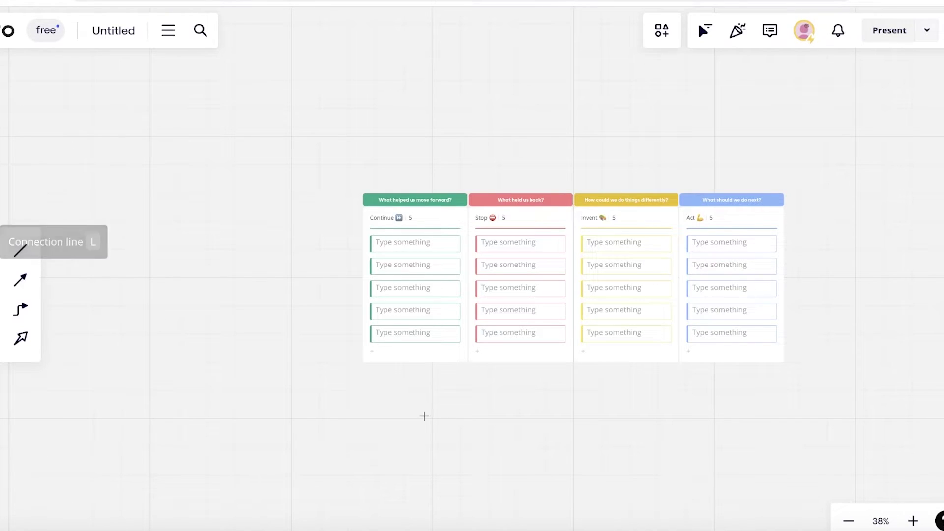
pyautogui.moveTo(519, 363)
pyautogui.mouseDown()
pyautogui.moveTo(538, 401)
pyautogui.moveTo(831, 511)
pyautogui.moveTo(887, 455)
pyautogui.moveTo(880, 215)
pyautogui.moveTo(898, 264)
pyautogui.moveTo(529, 364)
pyautogui.moveTo(341, 388)
pyautogui.moveTo(411, 388)
pyautogui.moveTo(443, 368)
pyautogui.mouseUp()
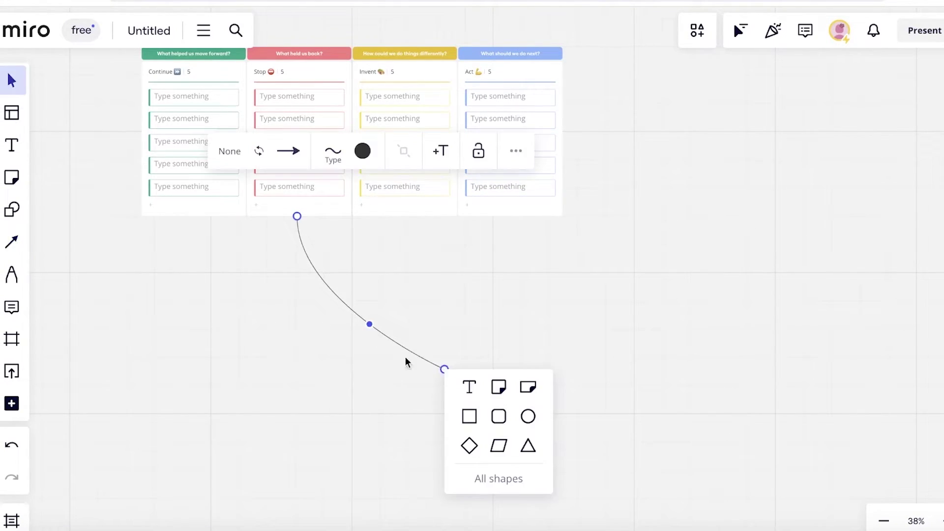
pyautogui.click(570, 361)
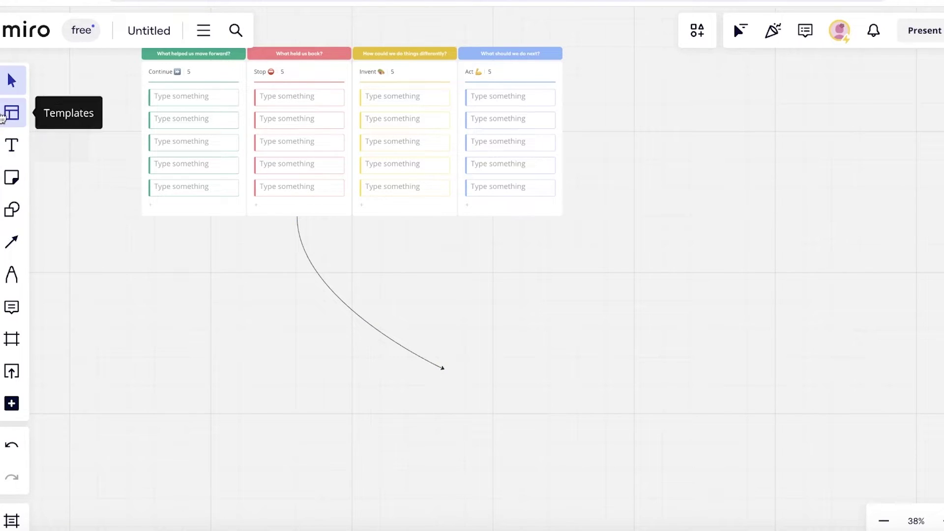
# Insert the Six Thinking Hats template from the Brainstorming & Ideation templates beside the retrospective
pyautogui.click(5, 113)
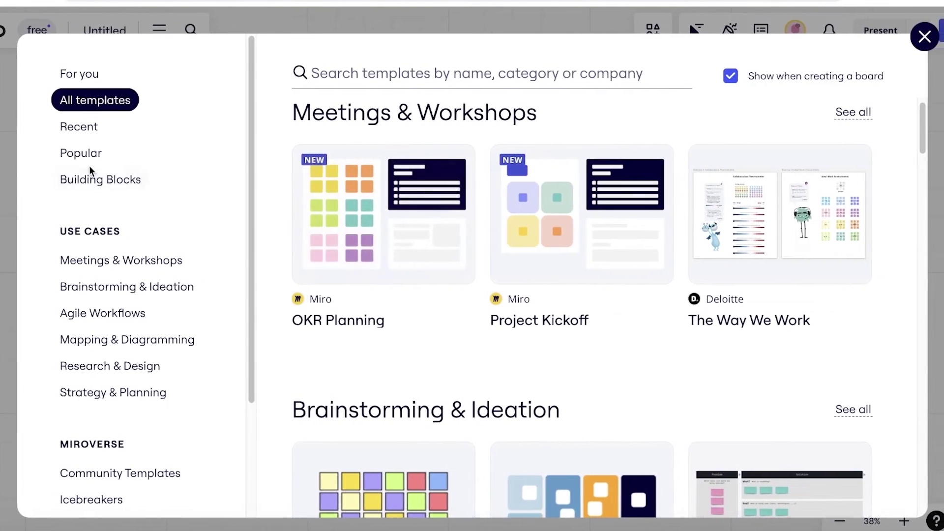
pyautogui.click(98, 340)
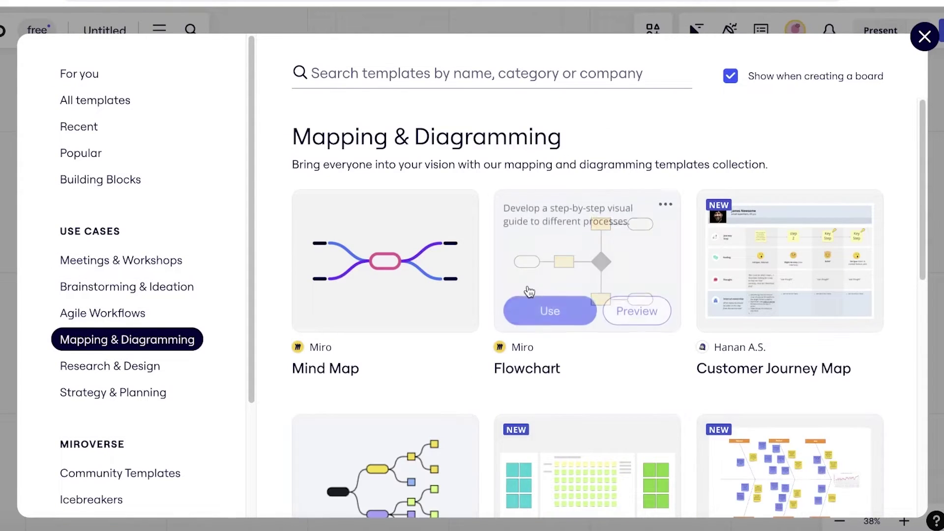
pyautogui.scroll(-3, 694, 128)
pyautogui.scroll(-6, 811, 192)
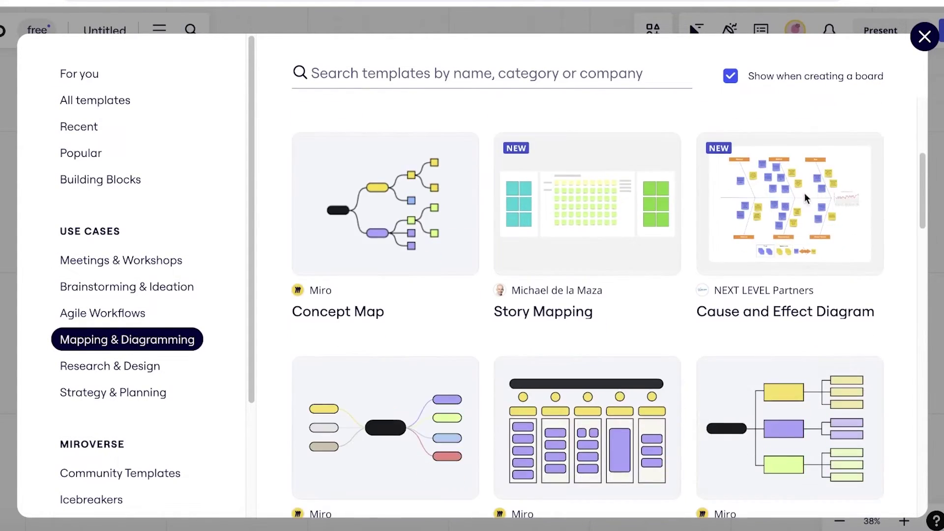
pyautogui.scroll(-13, 601, 246)
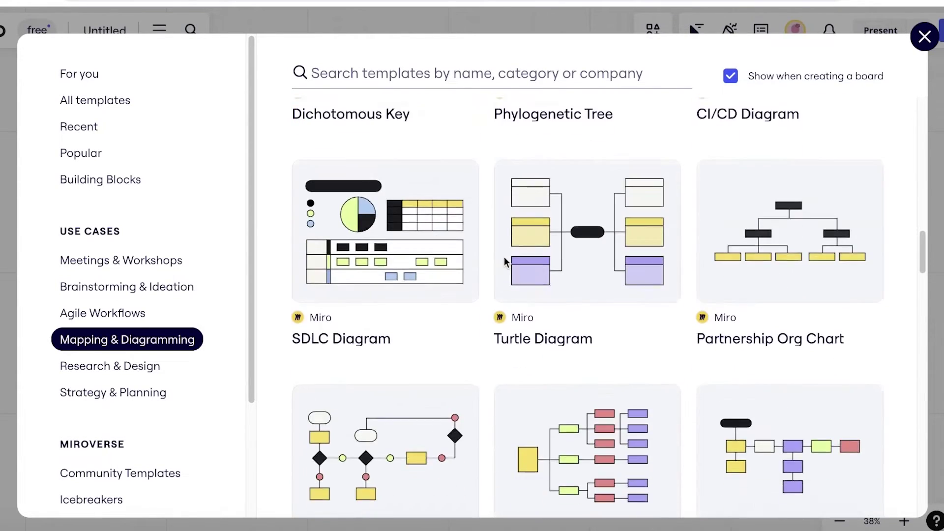
pyautogui.click(103, 313)
pyautogui.click(111, 289)
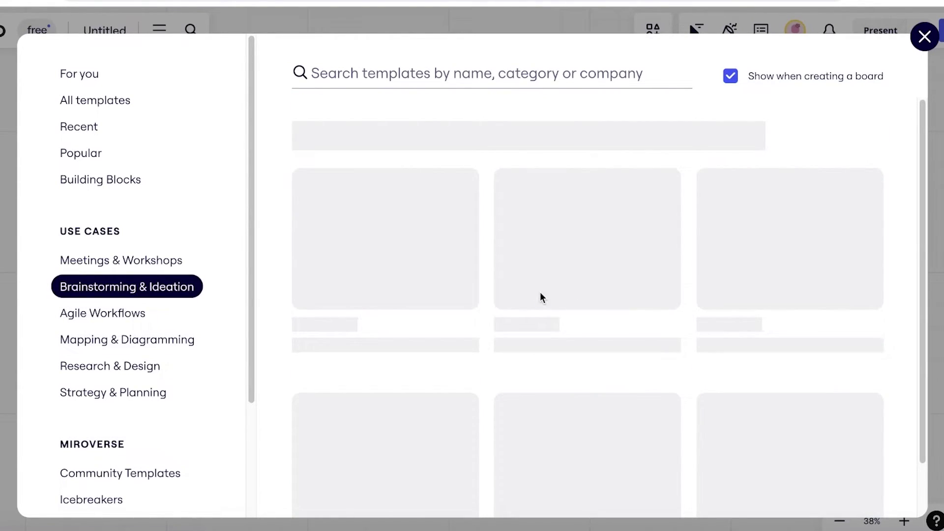
pyautogui.scroll(-9, 408, 394)
pyautogui.scroll(3, 408, 393)
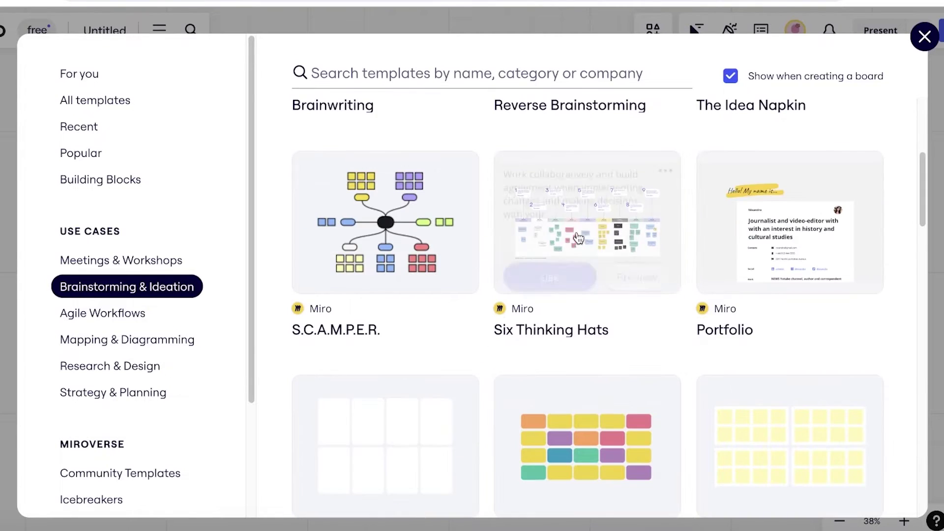
pyautogui.click(554, 294)
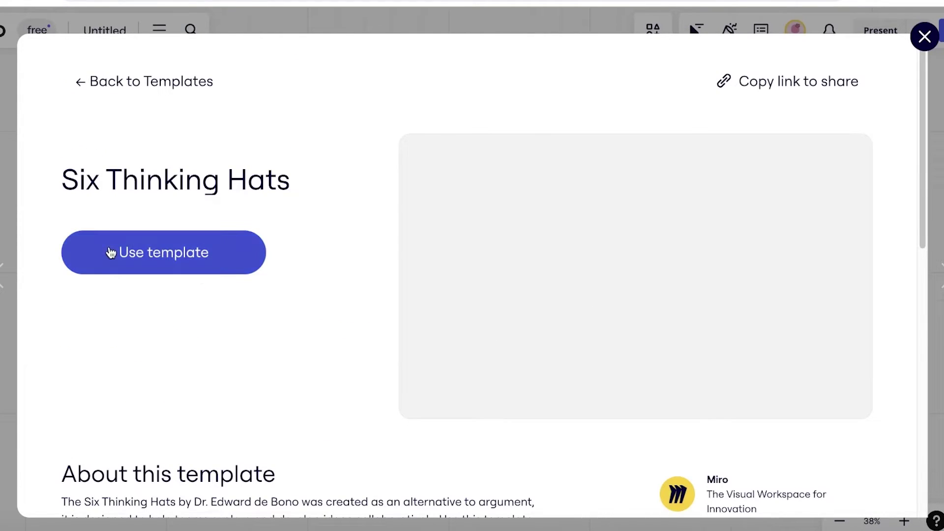
pyautogui.click(115, 251)
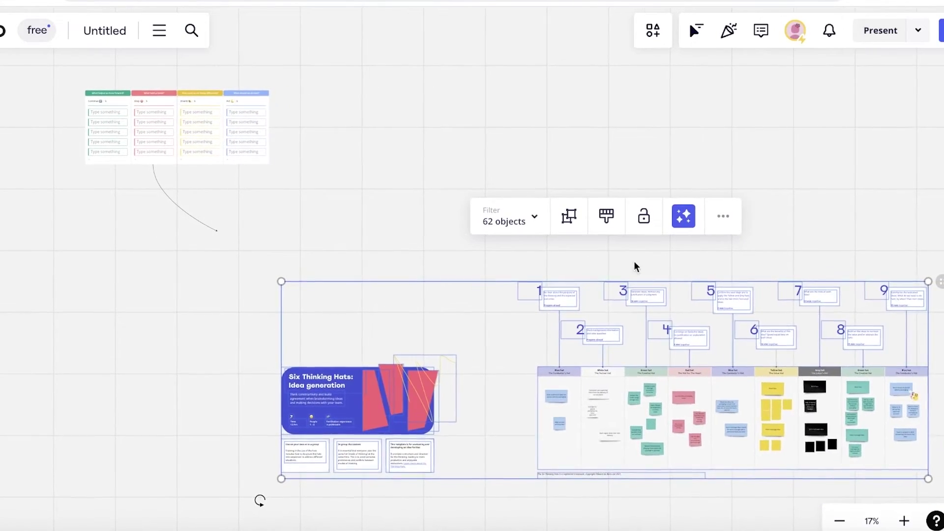
# Attach the connector's free end from the retro table to the Six Thinking Hats card
pyautogui.click(368, 199)
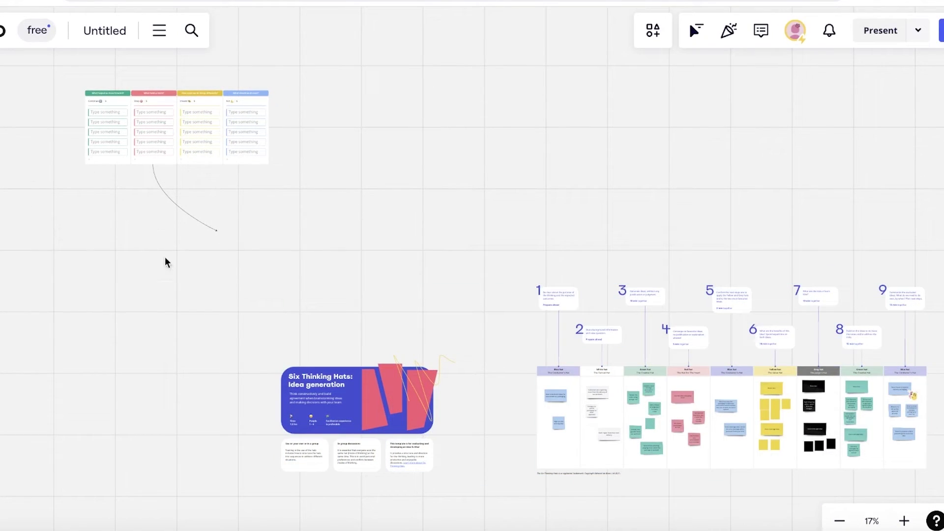
pyautogui.moveTo(217, 239); pyautogui.dragTo(286, 406)
pyautogui.scroll(5, 706, 257)
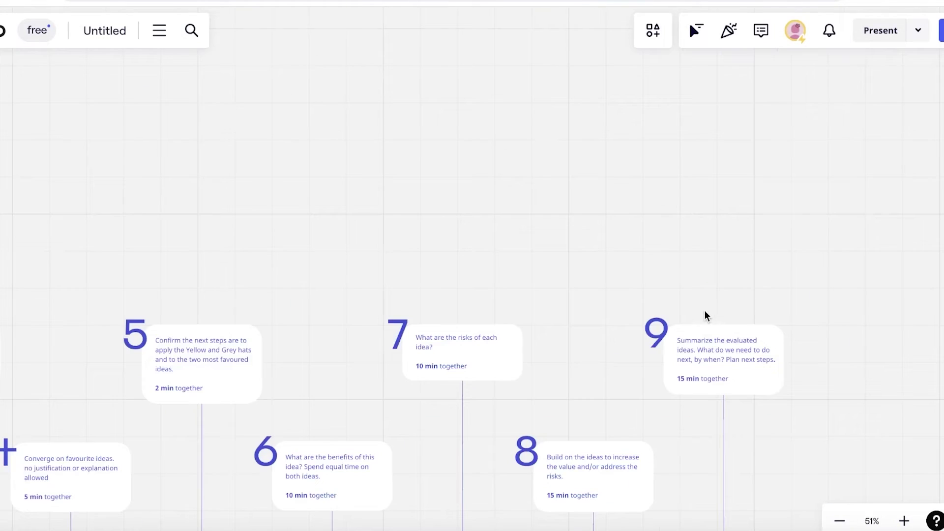
pyautogui.scroll(-5, 707, 257)
pyautogui.scroll(1, 621, 316)
# Undo an accidental move of the step 7 card and zoom out over the board
pyautogui.moveTo(622, 316); pyautogui.dragTo(544, 154)
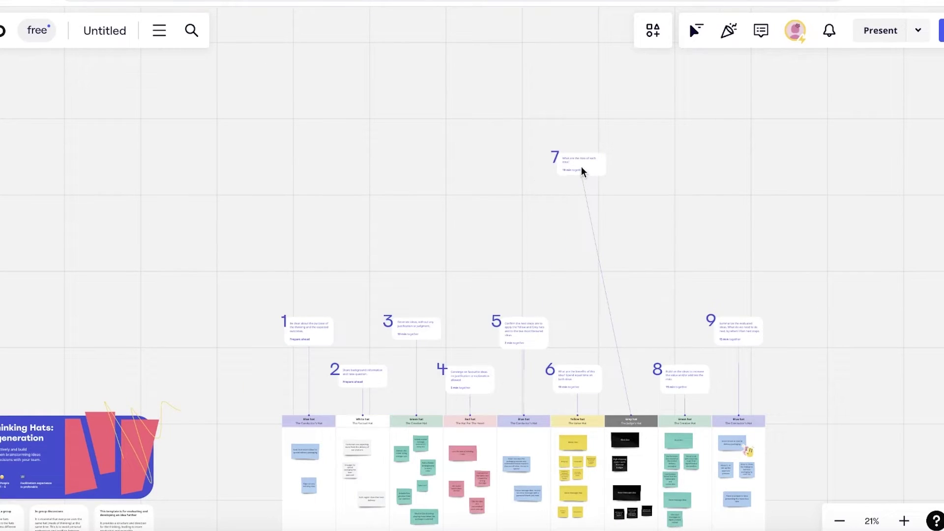
pyautogui.hotkey('ctrl', 'z')
pyautogui.scroll(-4, 723, 341)
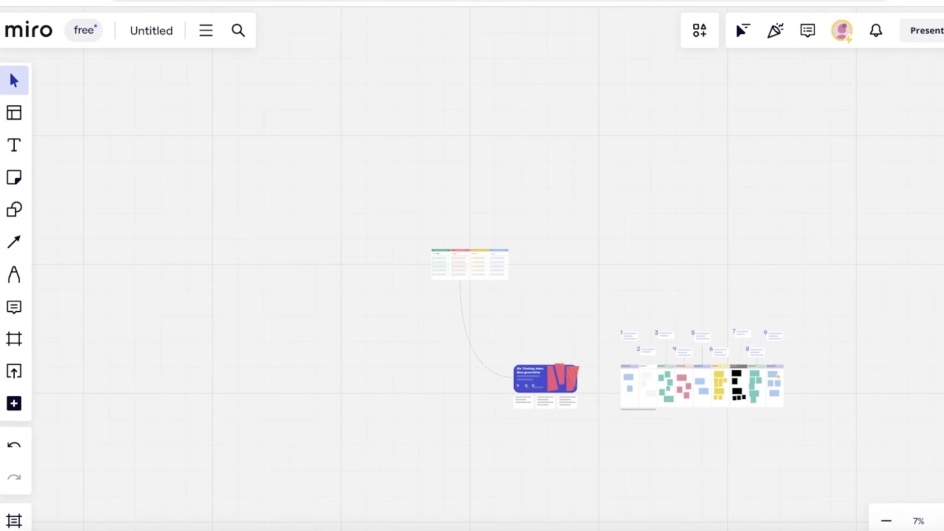
pyautogui.scroll(2, 610, 285)
pyautogui.scroll(-2, 610, 286)
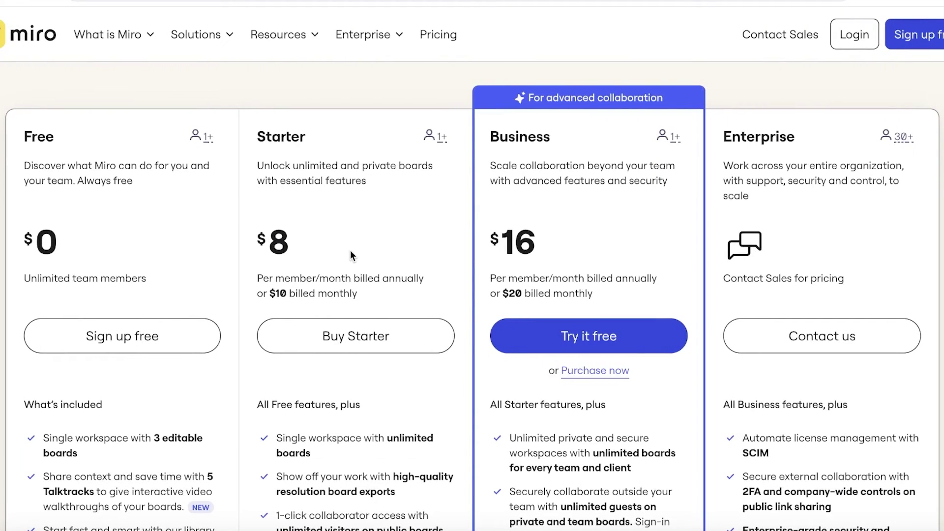
# Scroll the pricing page to compare Free $0, Starter $8, Business $16 and Enterprise features
pyautogui.scroll(-1, 327, 260)
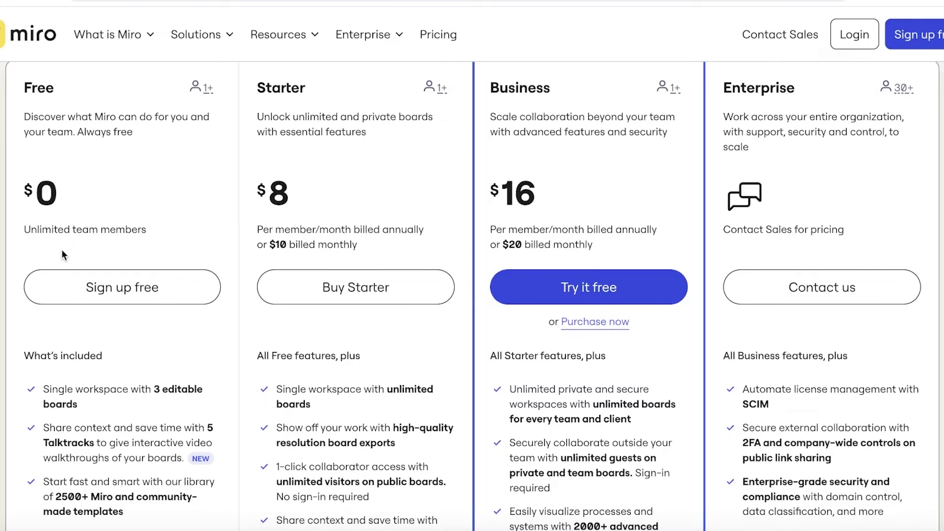
pyautogui.scroll(-1, 62, 251)
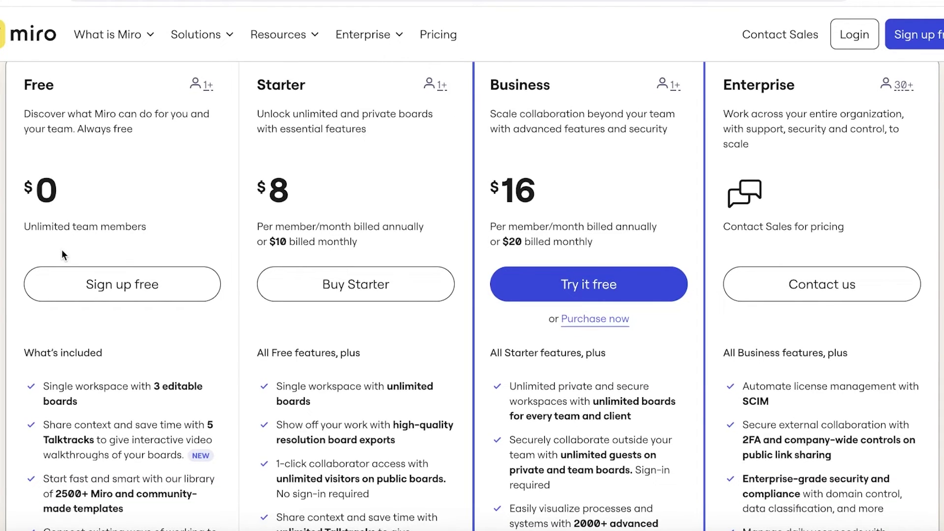
pyautogui.scroll(-1, 60, 250)
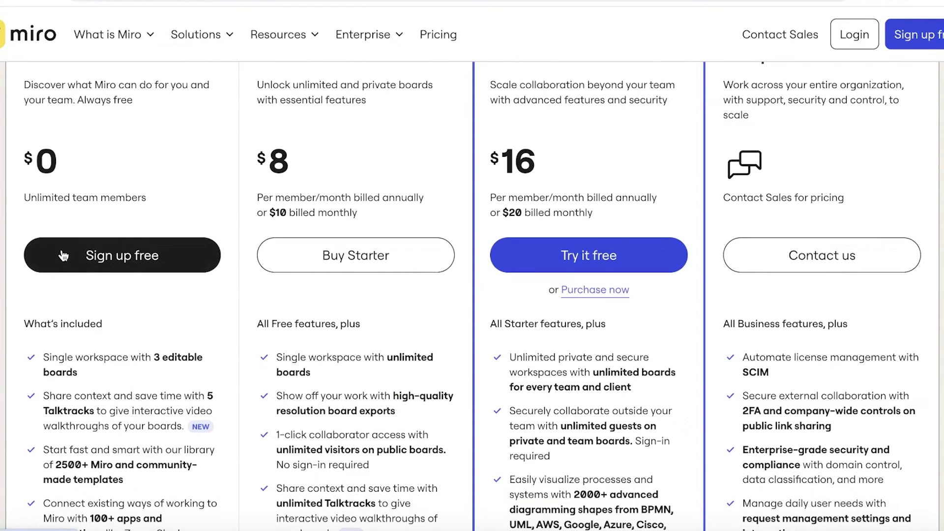
pyautogui.scroll(-2, 63, 256)
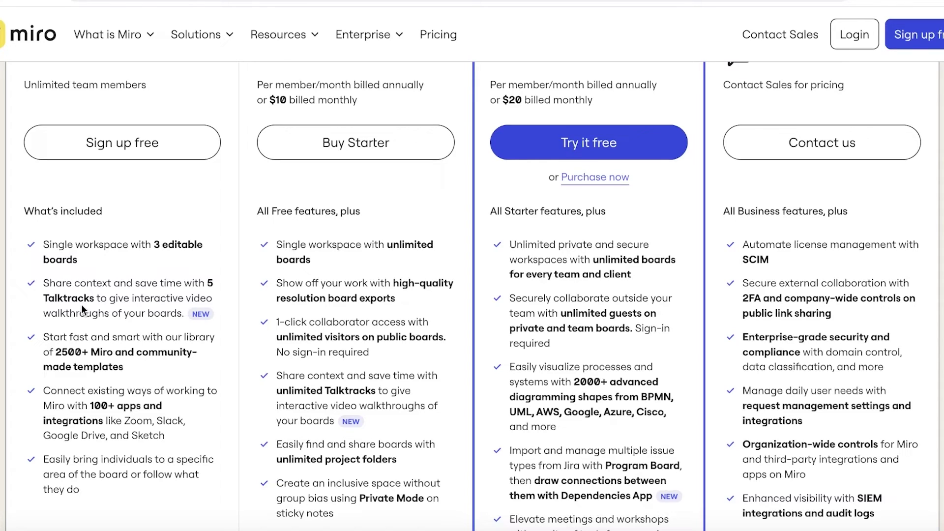
pyautogui.scroll(3, 83, 310)
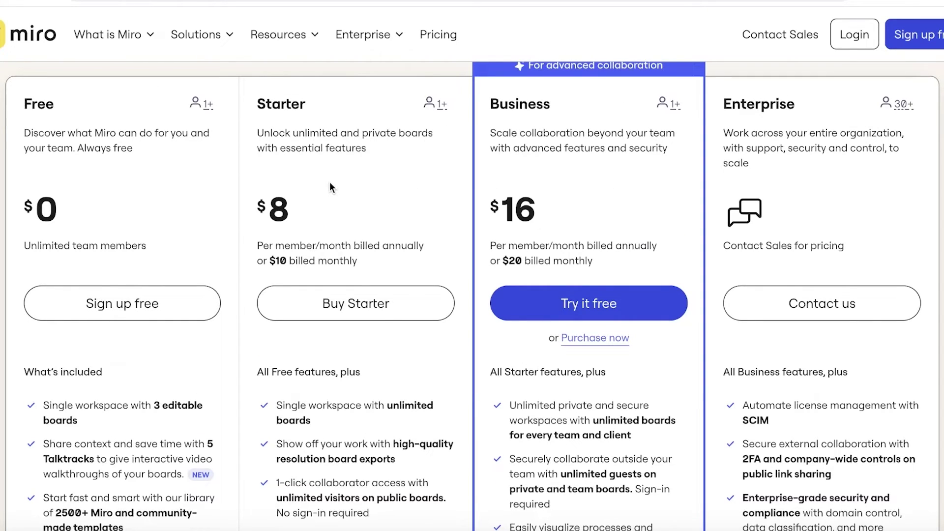
pyautogui.scroll(-3, 330, 184)
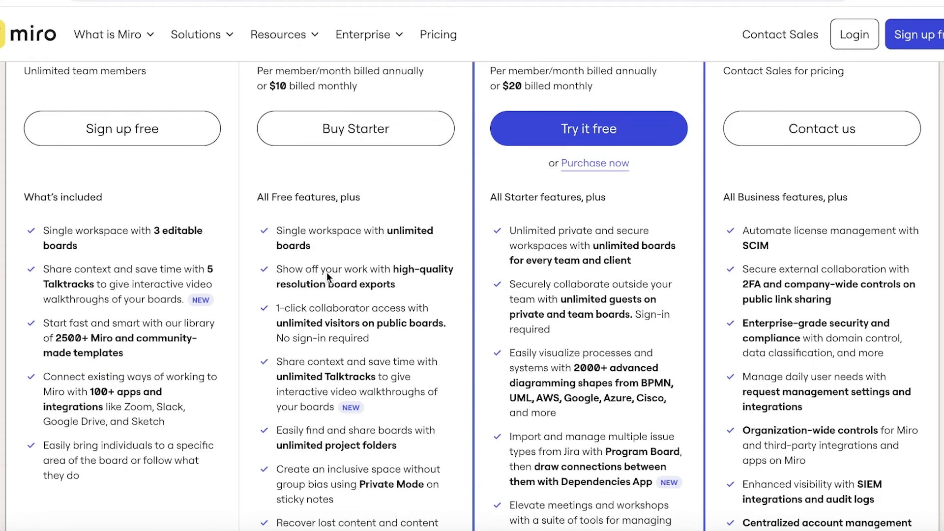
pyautogui.scroll(-3, 326, 273)
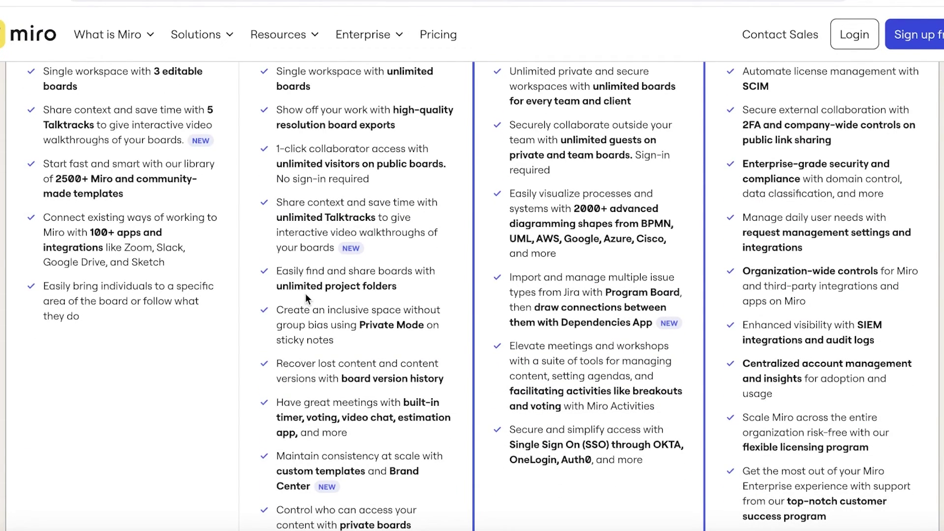
pyautogui.scroll(-3, 310, 294)
pyautogui.scroll(5, 446, 263)
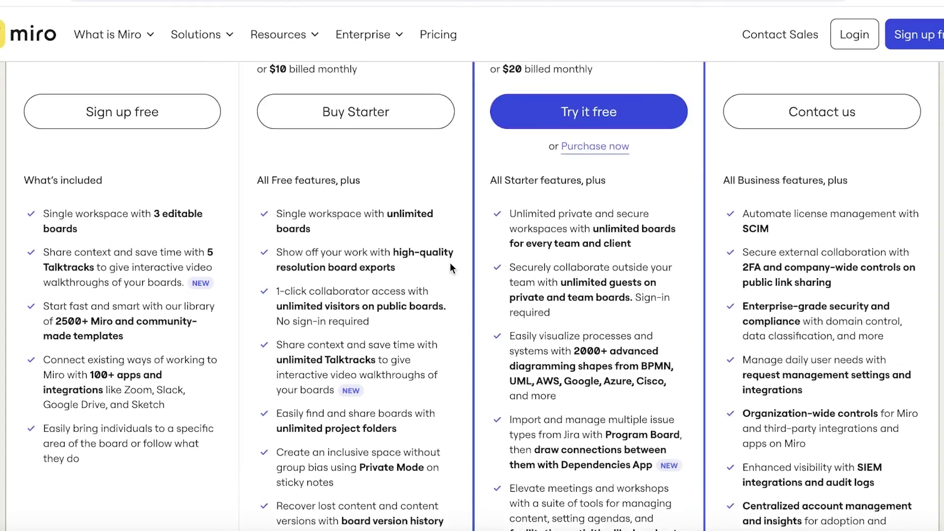
pyautogui.scroll(4, 450, 267)
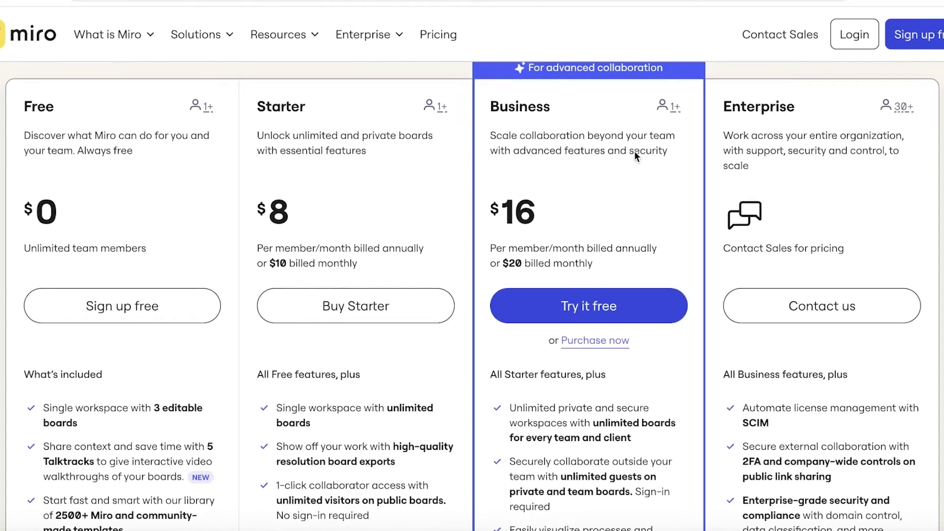
pyautogui.scroll(1, 622, 162)
pyautogui.scroll(-2, 622, 162)
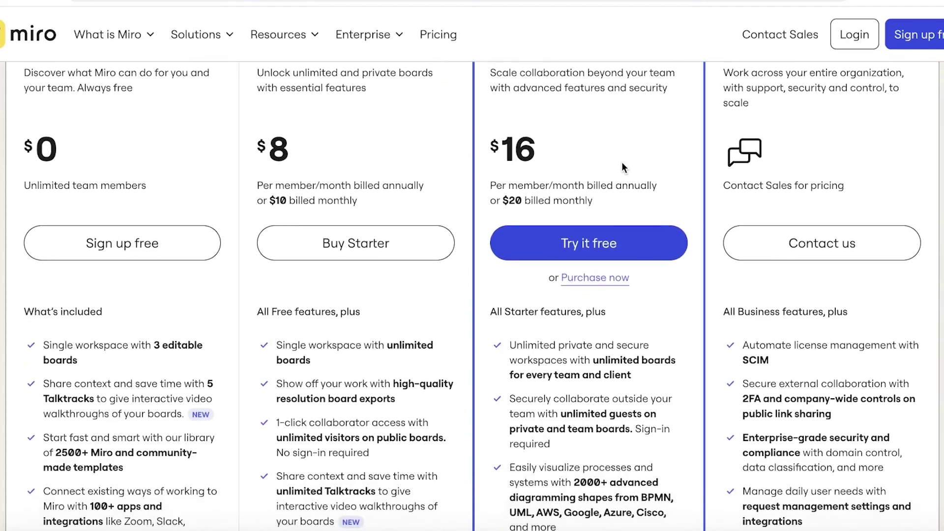
pyautogui.scroll(2, 622, 165)
pyautogui.scroll(-1, 622, 166)
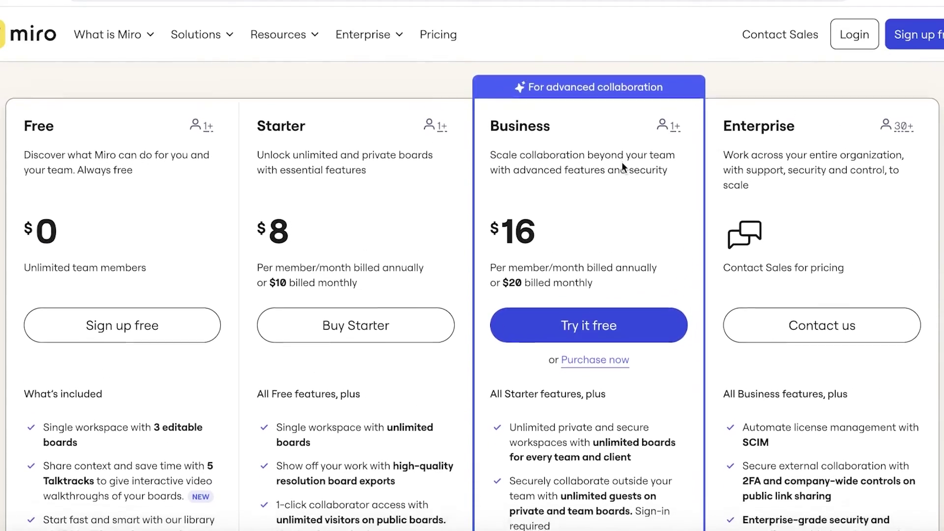
pyautogui.scroll(-8, 622, 166)
pyautogui.scroll(1, 621, 165)
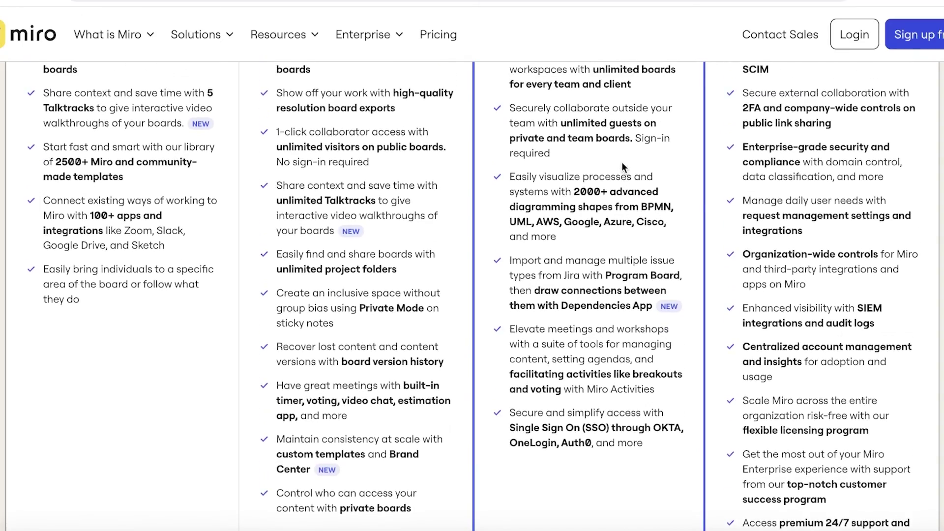
pyautogui.scroll(1, 622, 166)
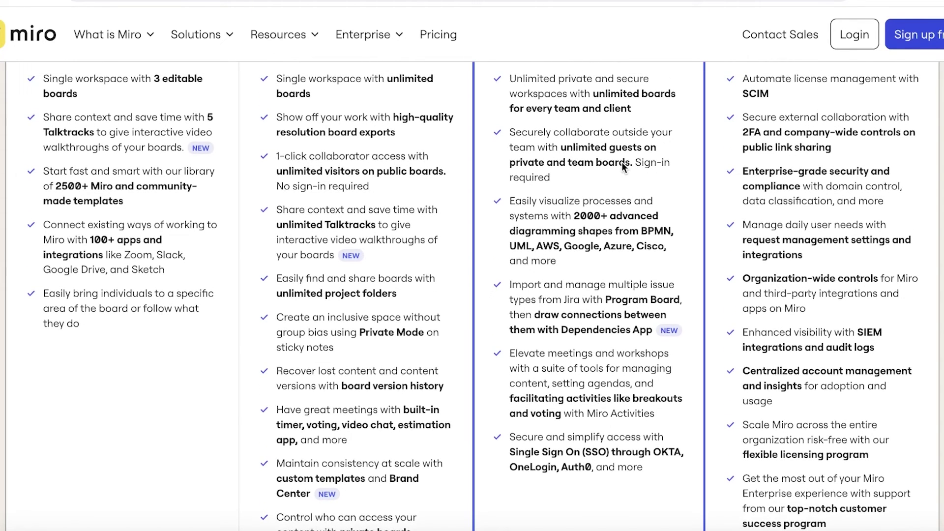
pyautogui.scroll(1, 623, 166)
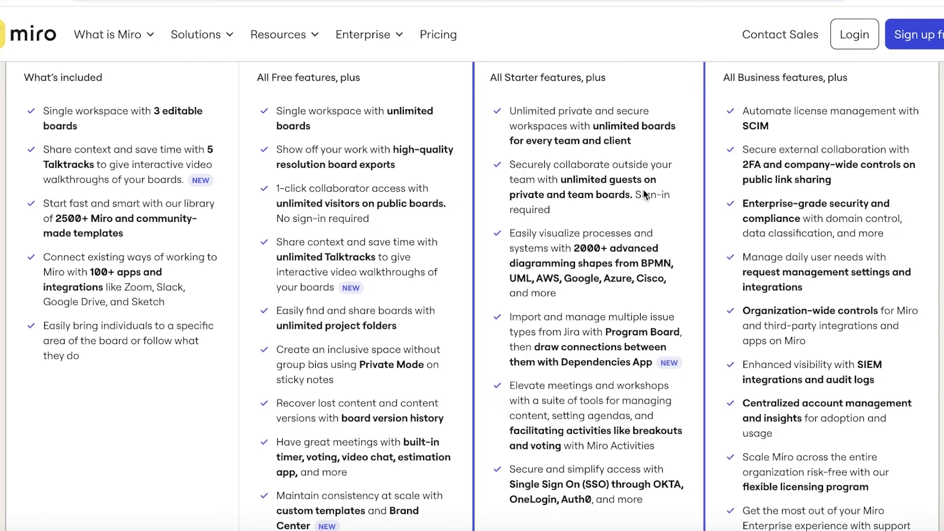
pyautogui.scroll(1, 645, 195)
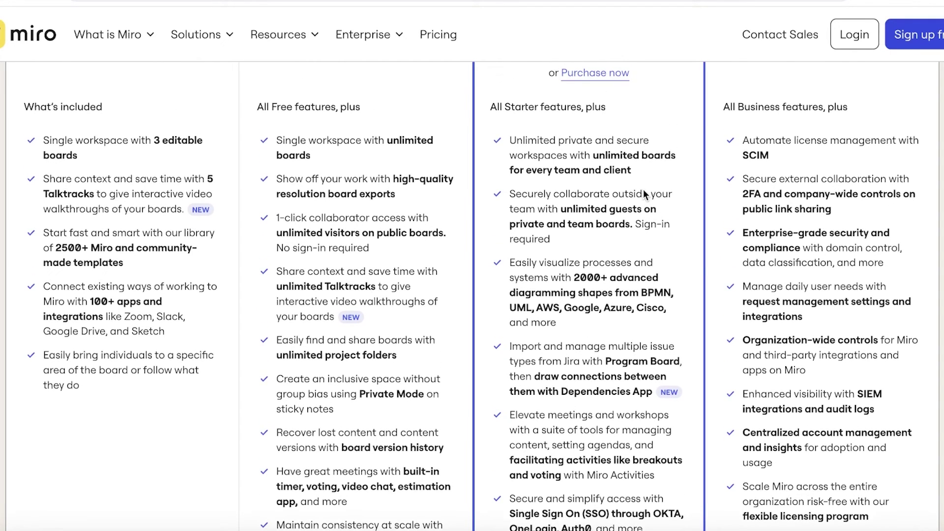
pyautogui.scroll(-5, 626, 236)
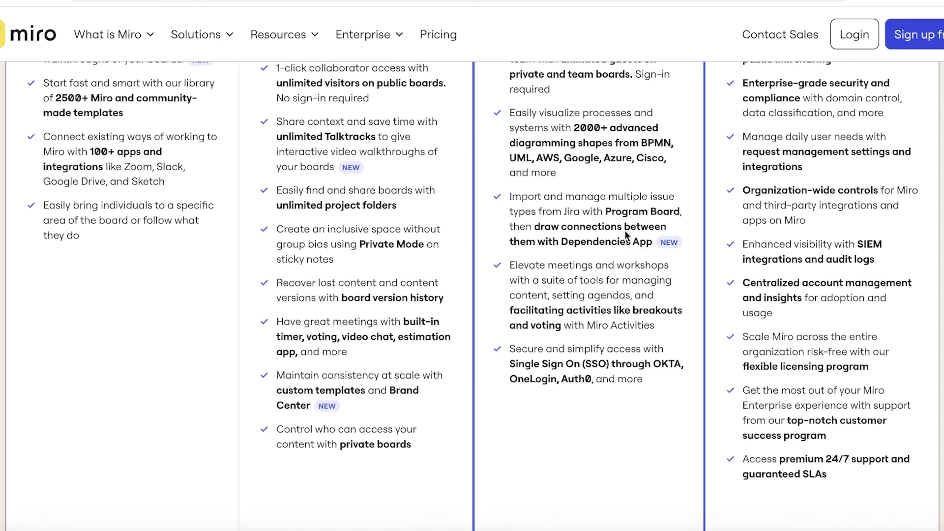
pyautogui.scroll(15, 626, 235)
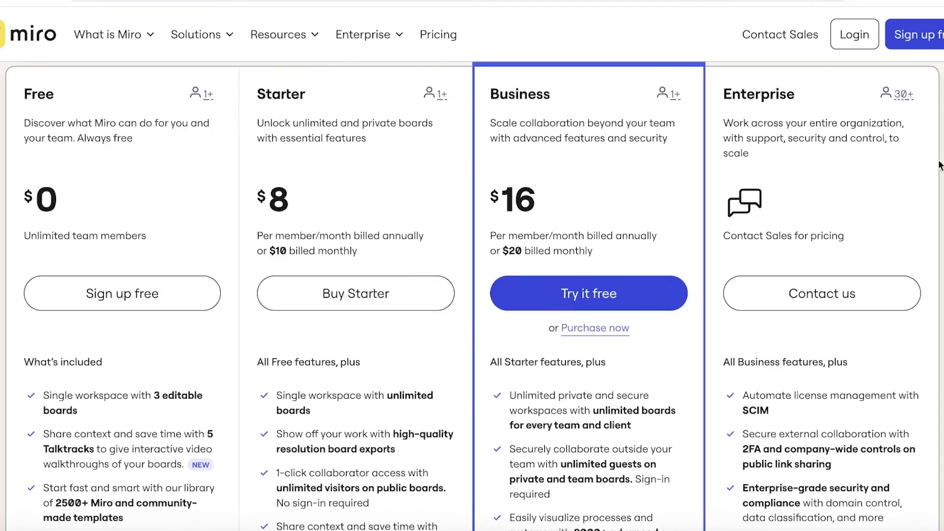
pyautogui.scroll(-7, 626, 235)
pyautogui.scroll(-10, 472, 296)
pyautogui.scroll(1, 472, 296)
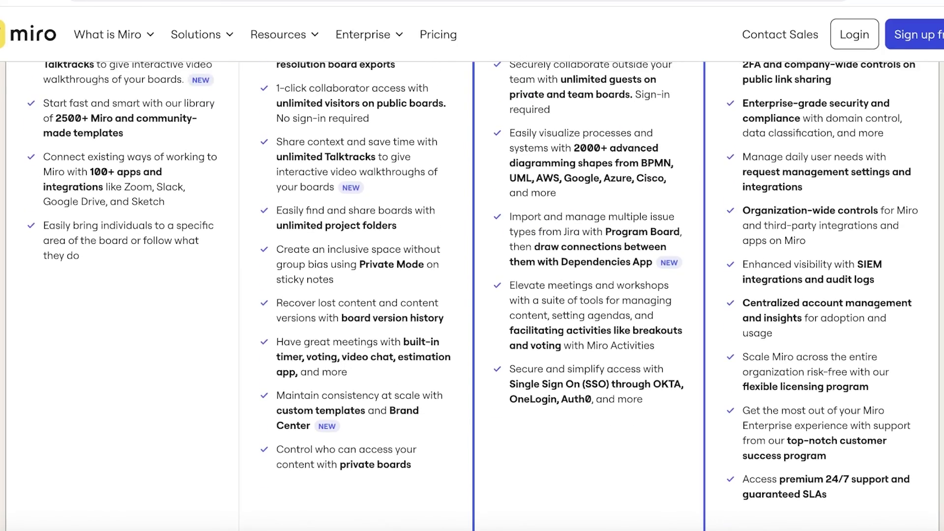
pyautogui.scroll(15, 548, 273)
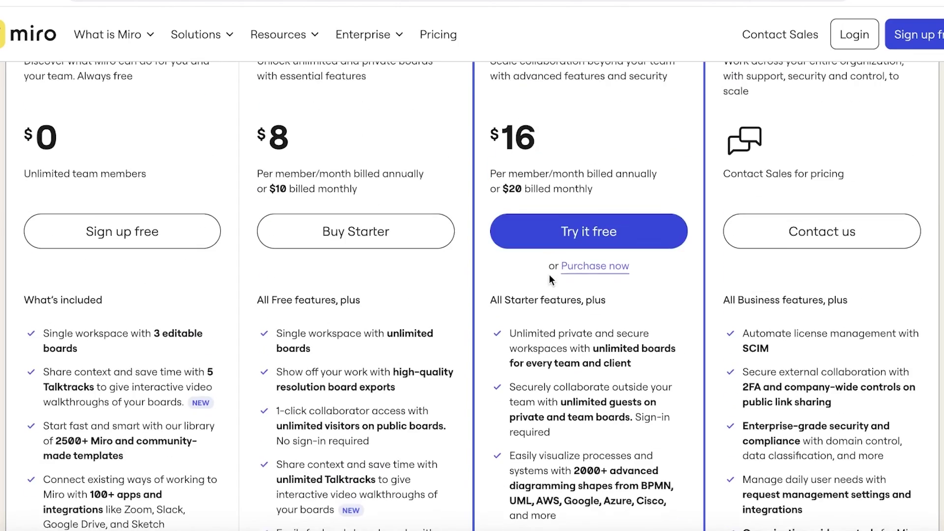